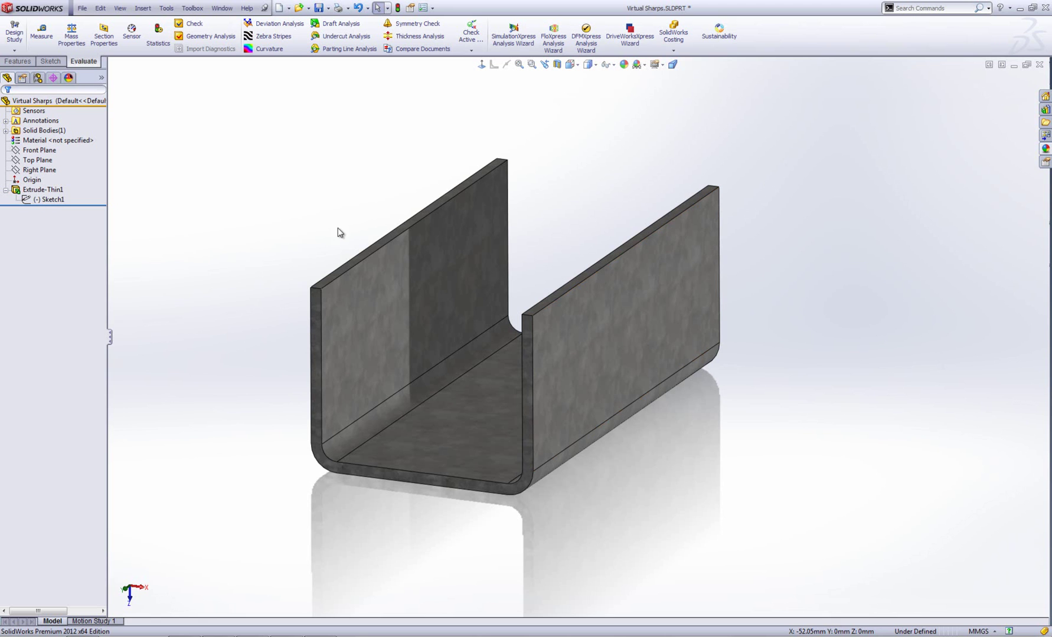
# Step: Edit Sketch1 under Extrude-Thin1 and view the U profile normal to the screen
pyautogui.rightClick(53, 200)
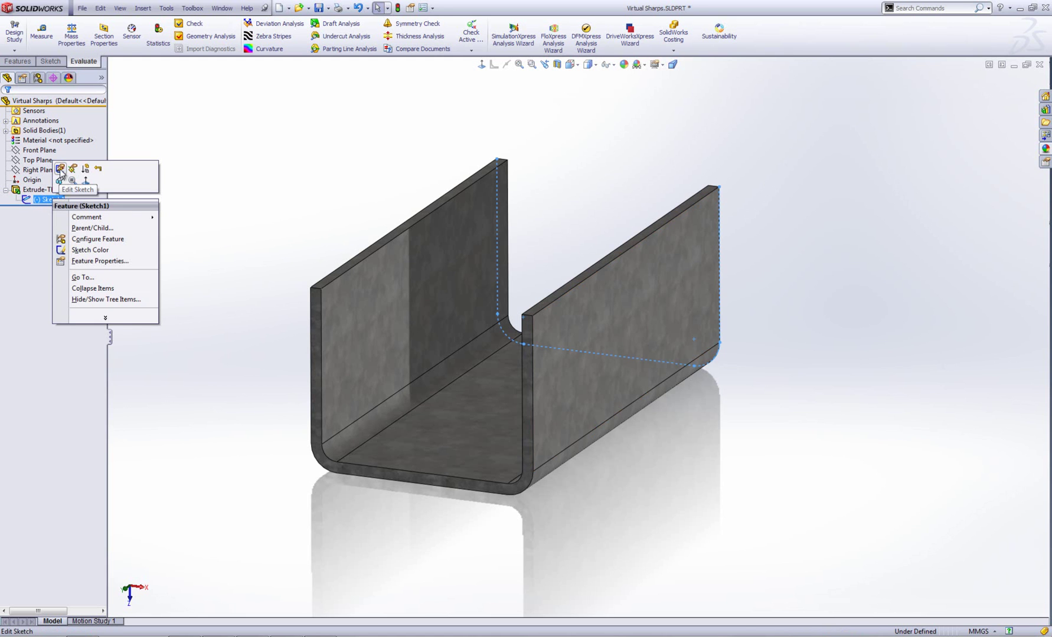
pyautogui.click(60, 169)
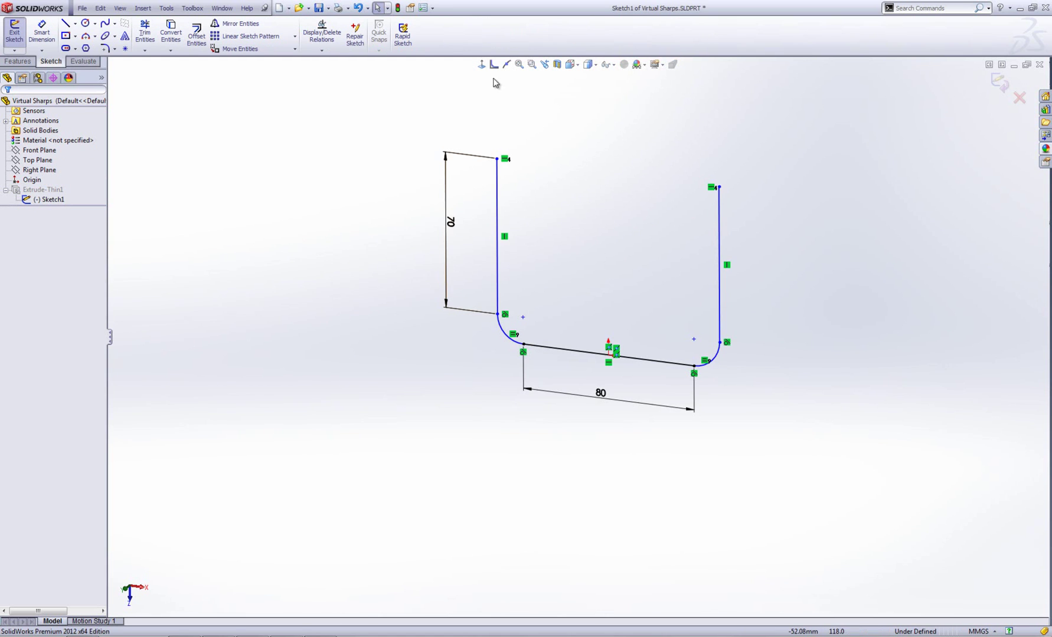
pyautogui.click(482, 65)
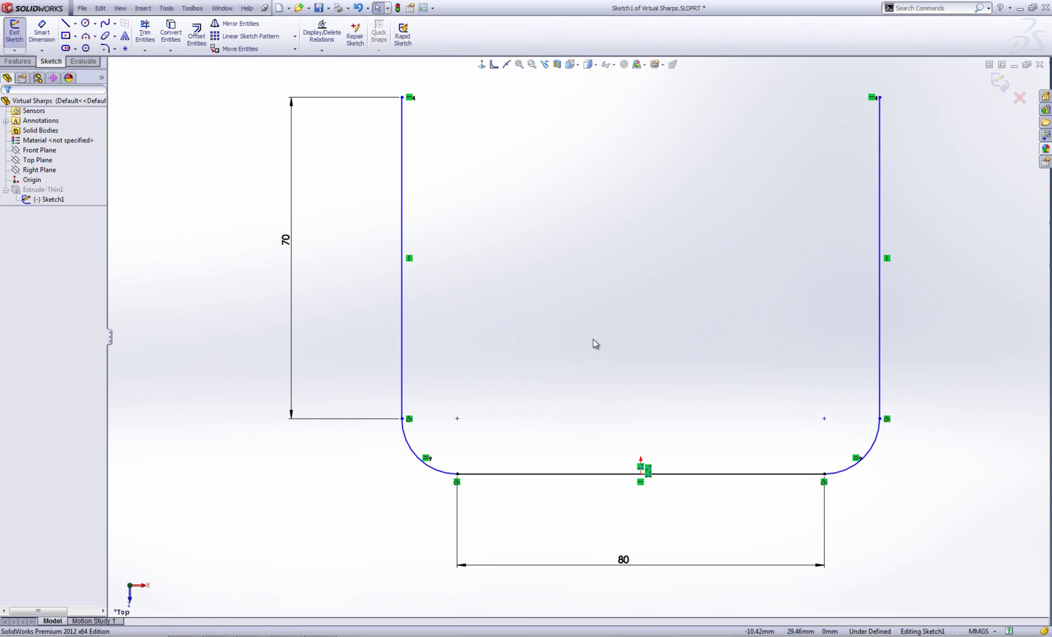
# Step: Create a virtual sharp at the bottom-left corner from the bottom and left vertical lines
pyautogui.click(719, 475)
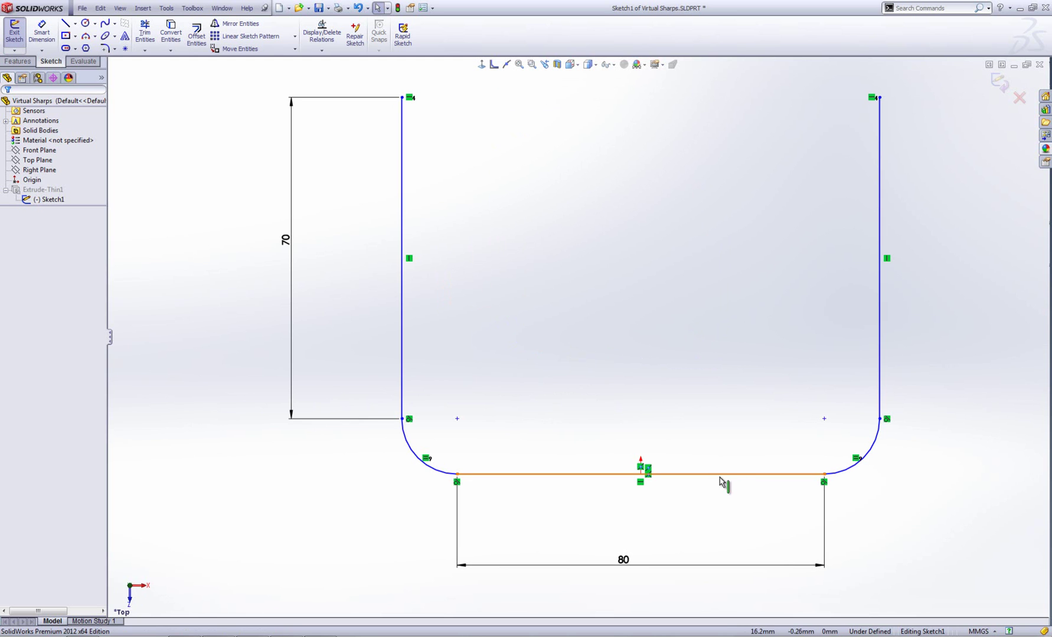
pyautogui.keyDown('ctrl'); pyautogui.click(881, 372); pyautogui.keyUp('ctrl')
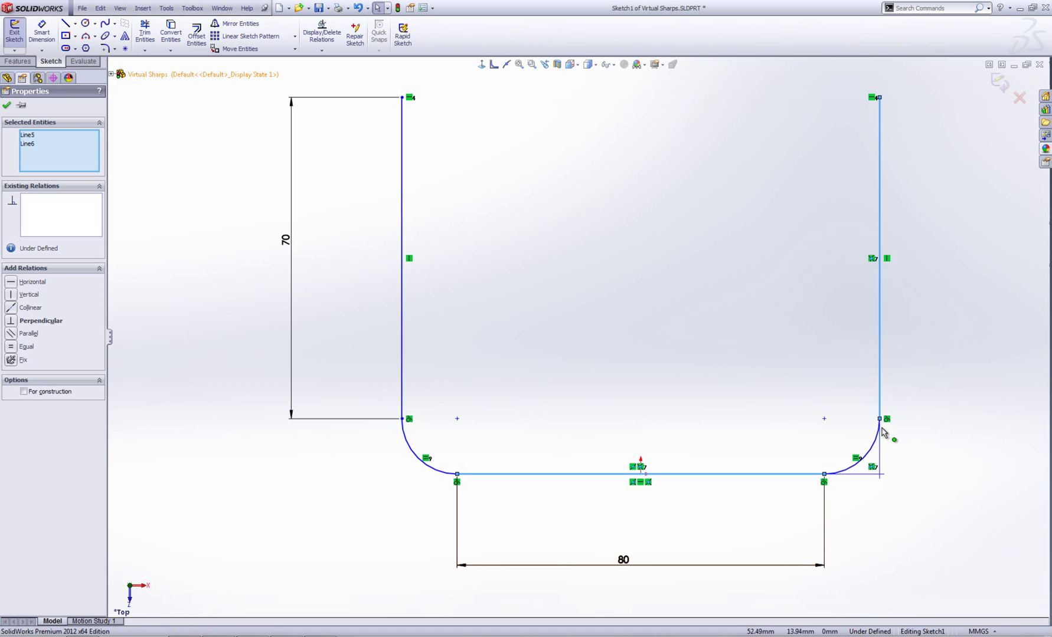
pyautogui.click(841, 484)
pyautogui.click(871, 493)
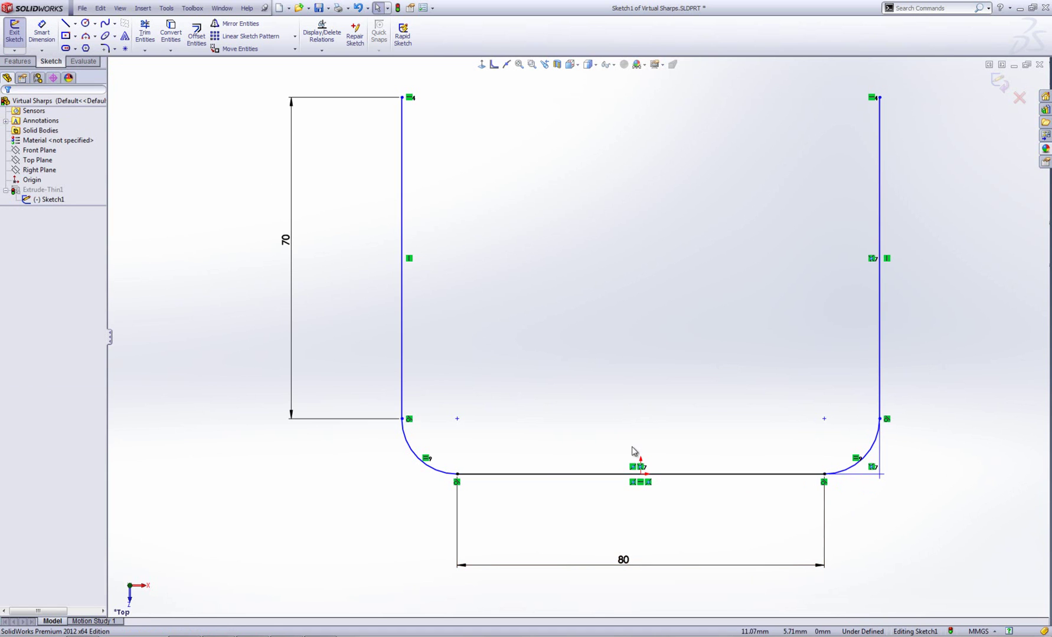
pyautogui.click(532, 475)
pyautogui.keyDown('ctrl'); pyautogui.click(404, 355); pyautogui.keyUp('ctrl')
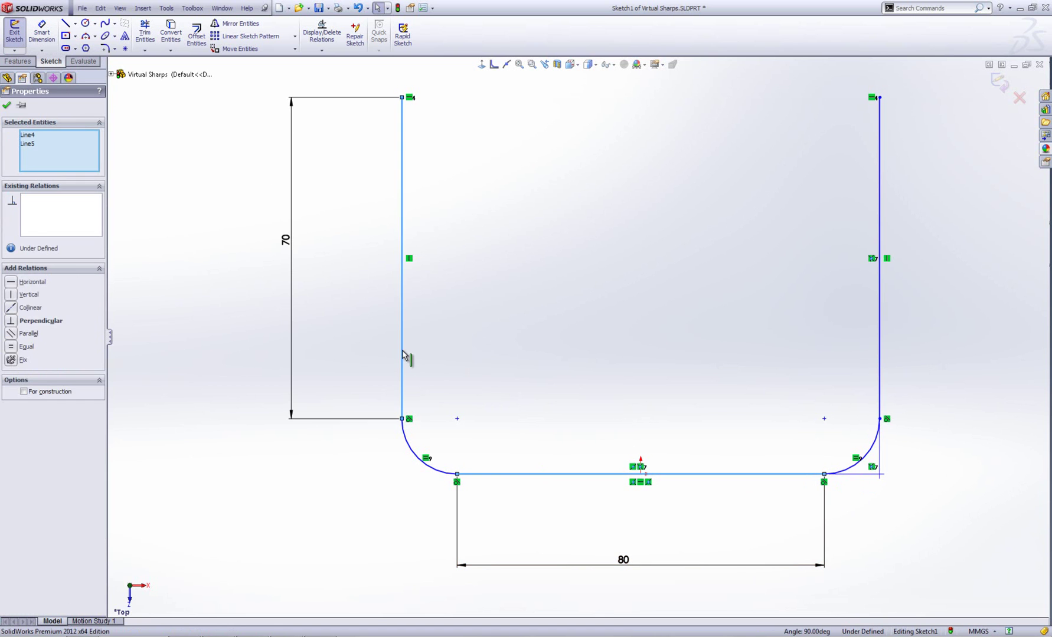
pyautogui.click(124, 49)
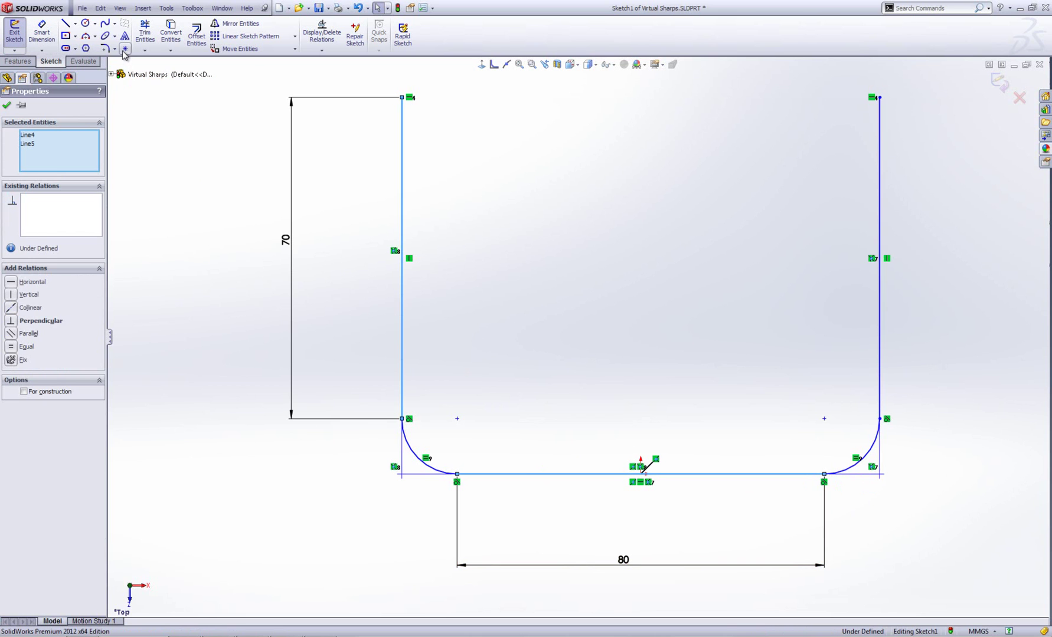
pyautogui.click(313, 474)
pyautogui.scroll(-2, 871, 471)
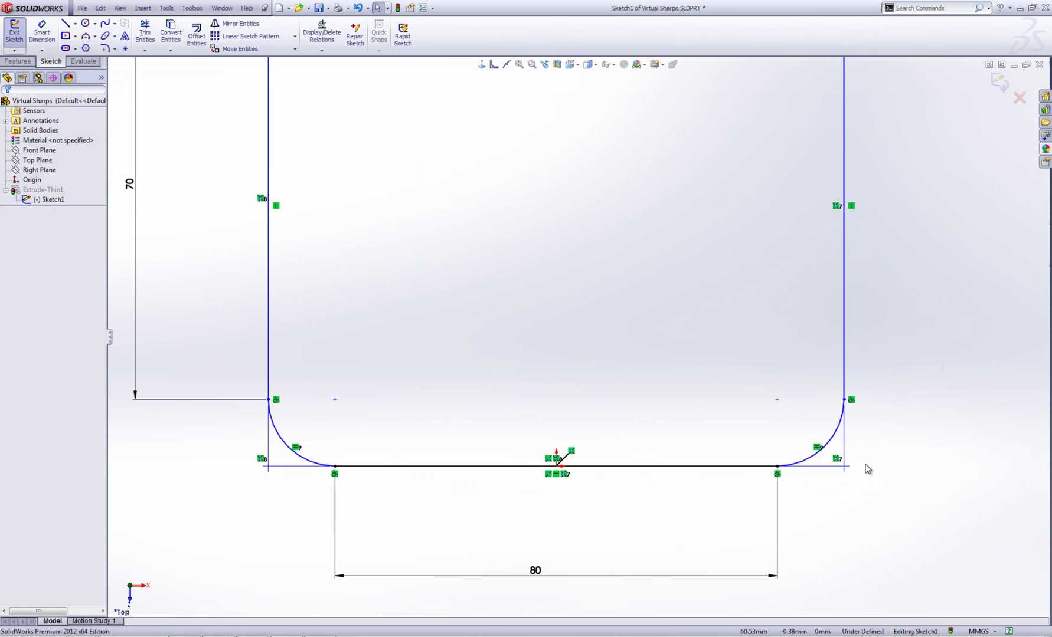
pyautogui.scroll(-2, 954, 457)
pyautogui.scroll(-1, 609, 411)
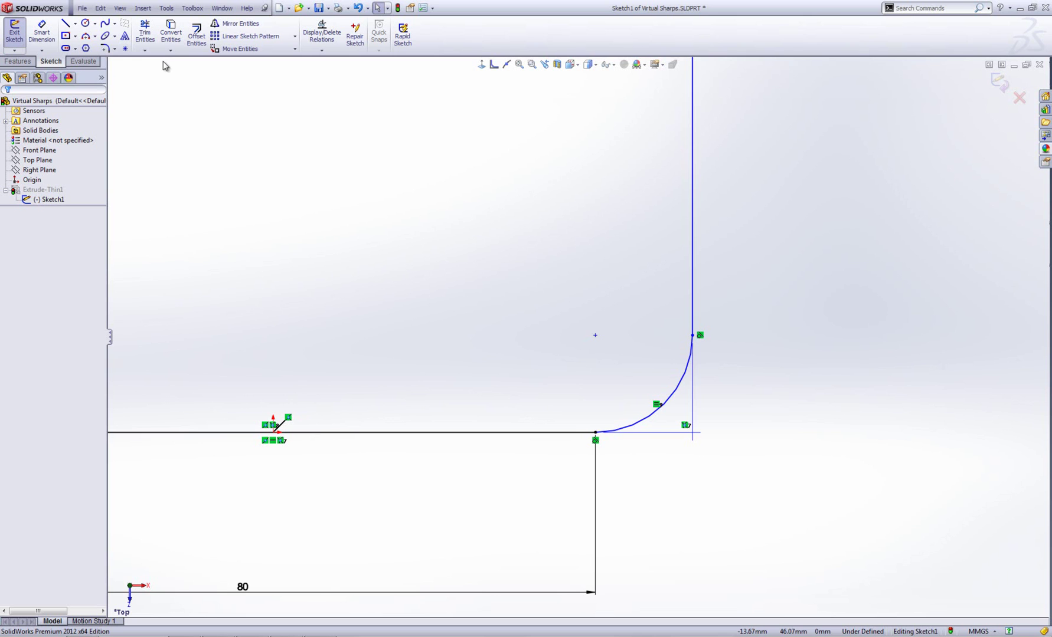
# Step: Set the document's virtual sharp style to Star in Document Properties
pyautogui.click(166, 8)
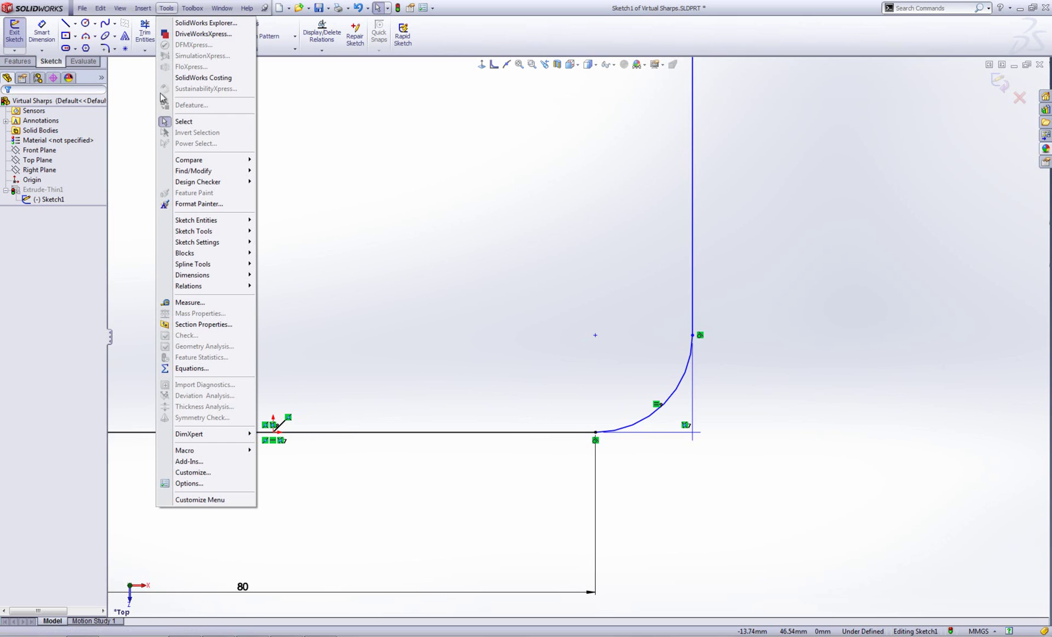
pyautogui.click(218, 484)
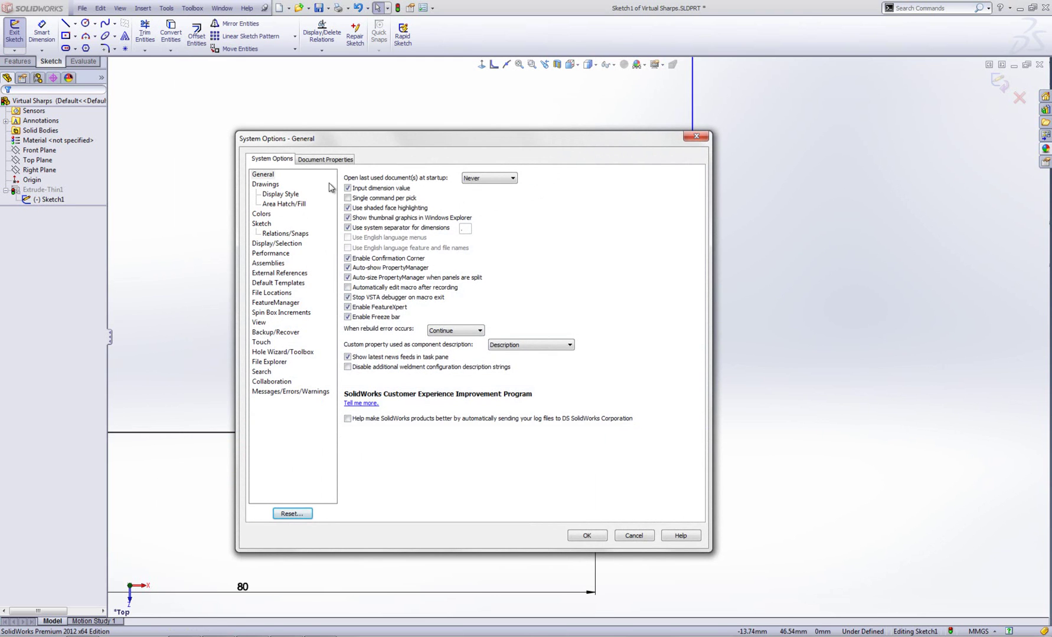
pyautogui.click(326, 161)
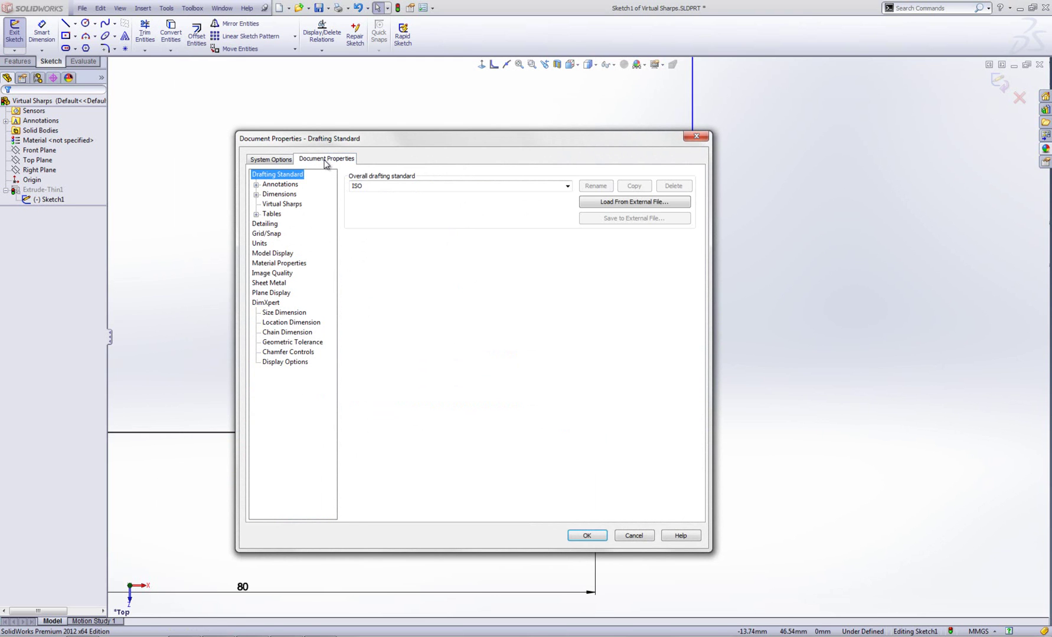
pyautogui.click(282, 205)
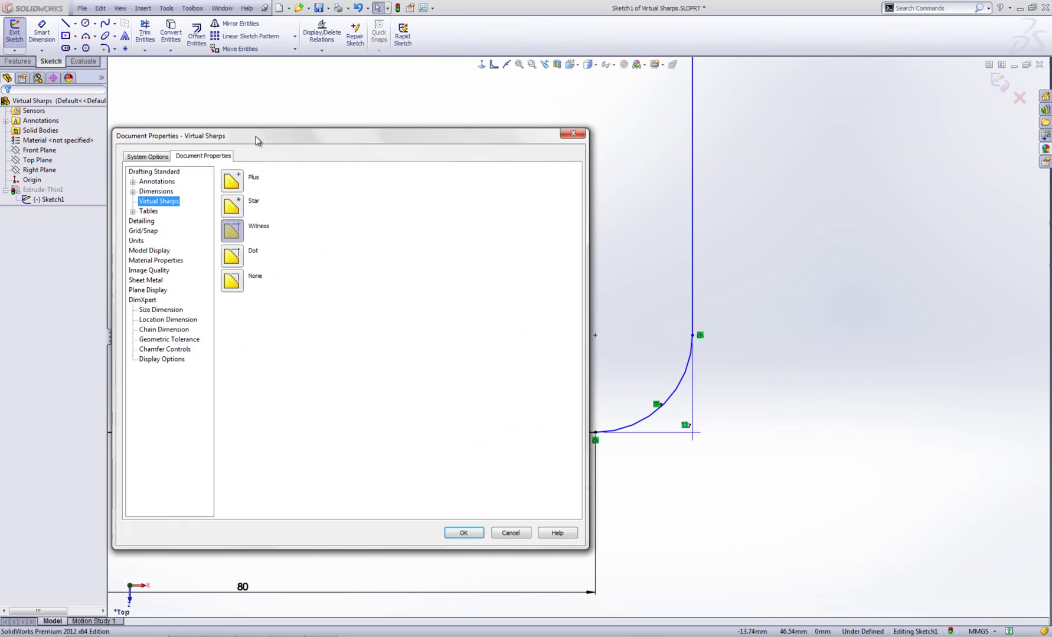
pyautogui.moveTo(404, 141); pyautogui.dragTo(251, 118)
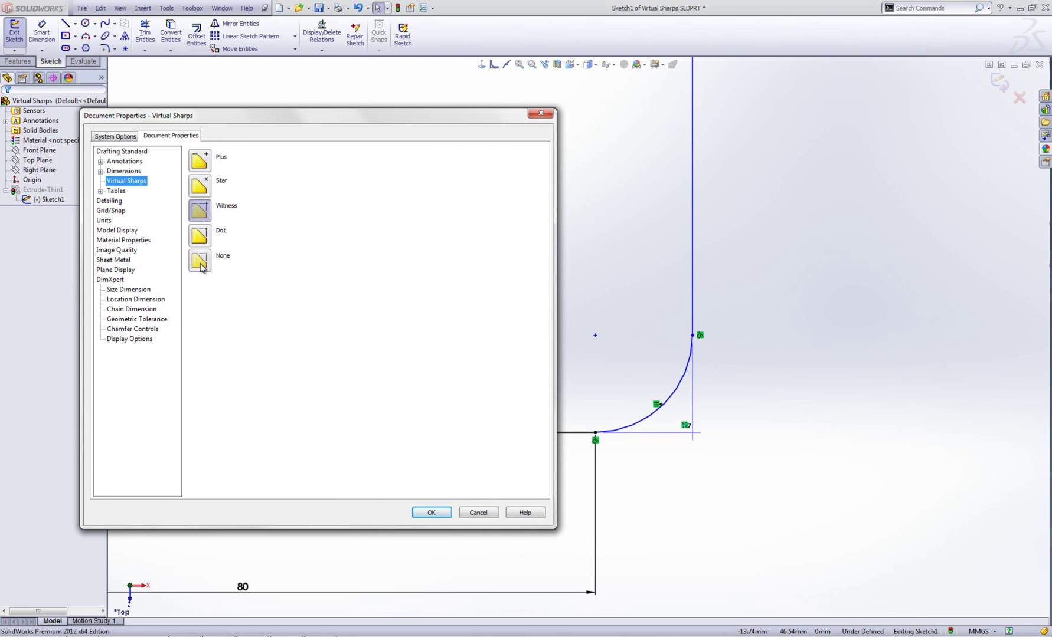
pyautogui.click(200, 186)
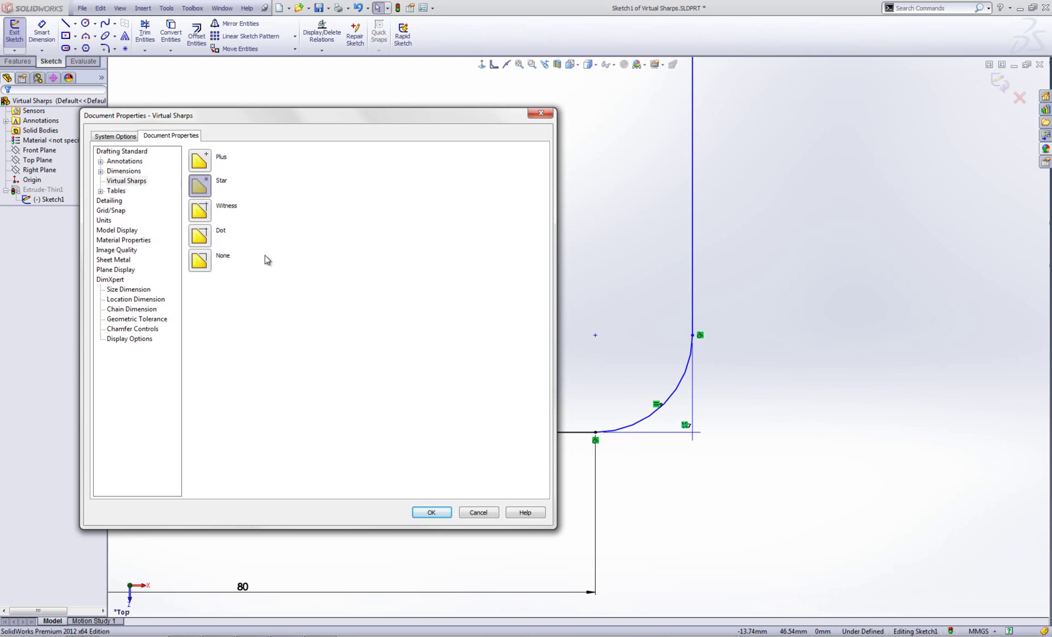
pyautogui.click(432, 513)
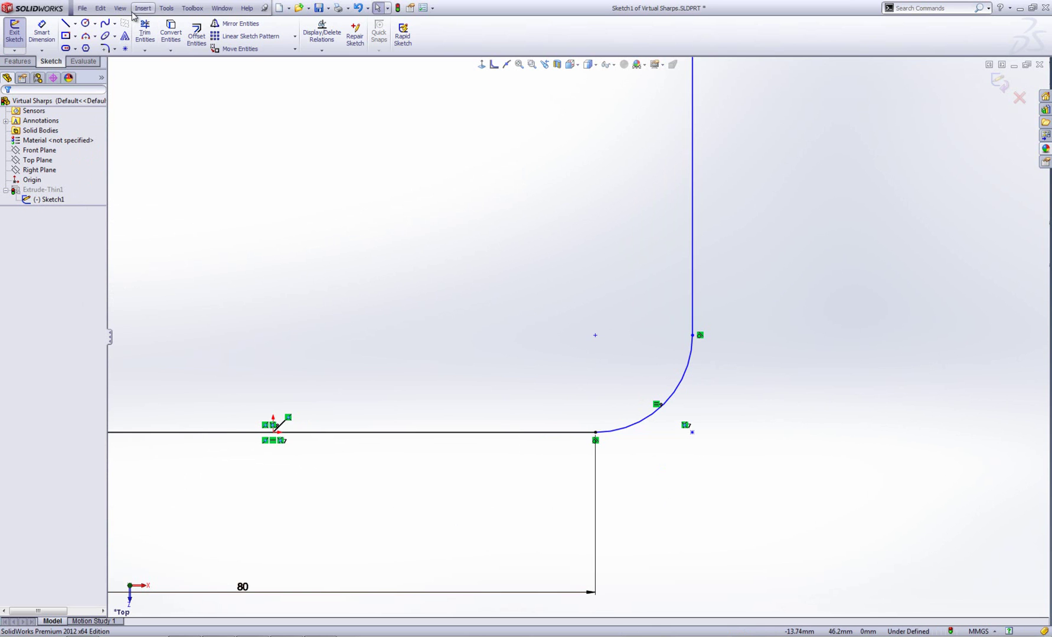
# Step: Change the document's virtual sharp style back to Witness and apply it
pyautogui.click(167, 8)
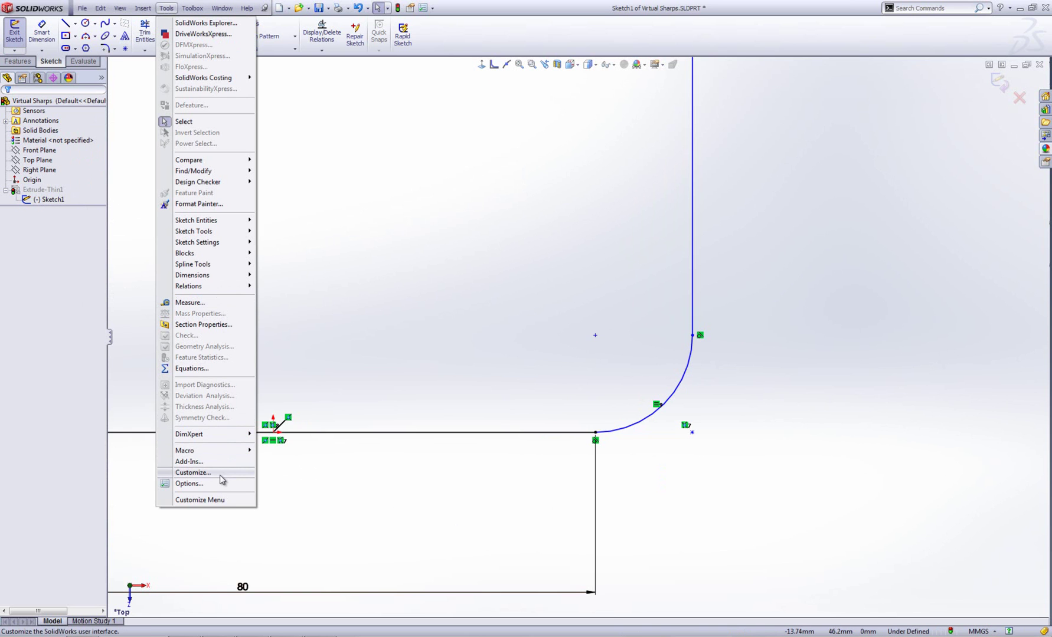
pyautogui.click(190, 484)
pyautogui.click(170, 136)
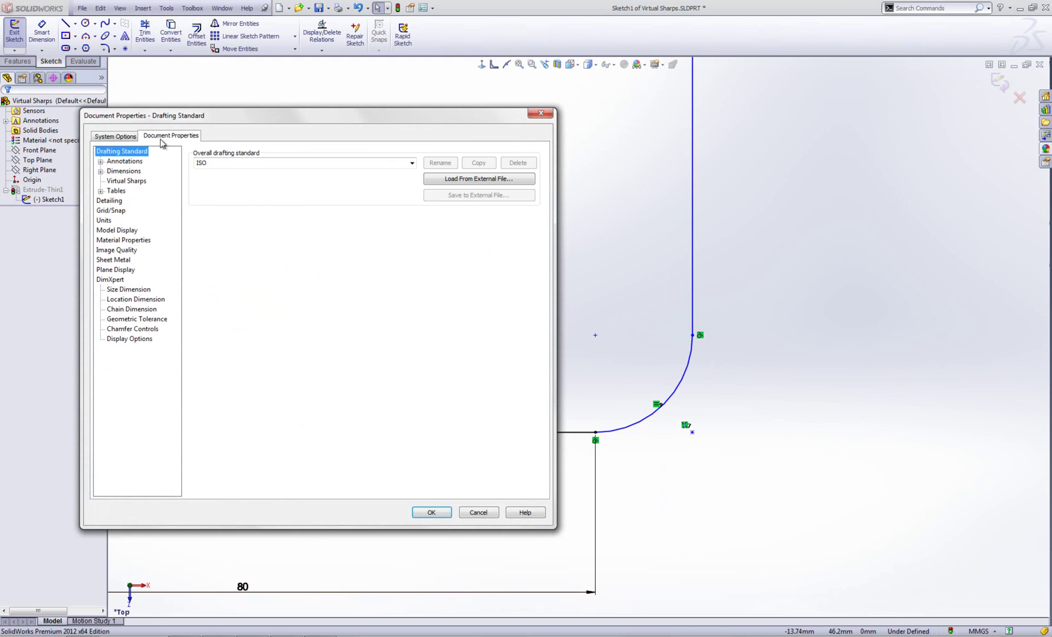
pyautogui.click(126, 181)
pyautogui.click(200, 211)
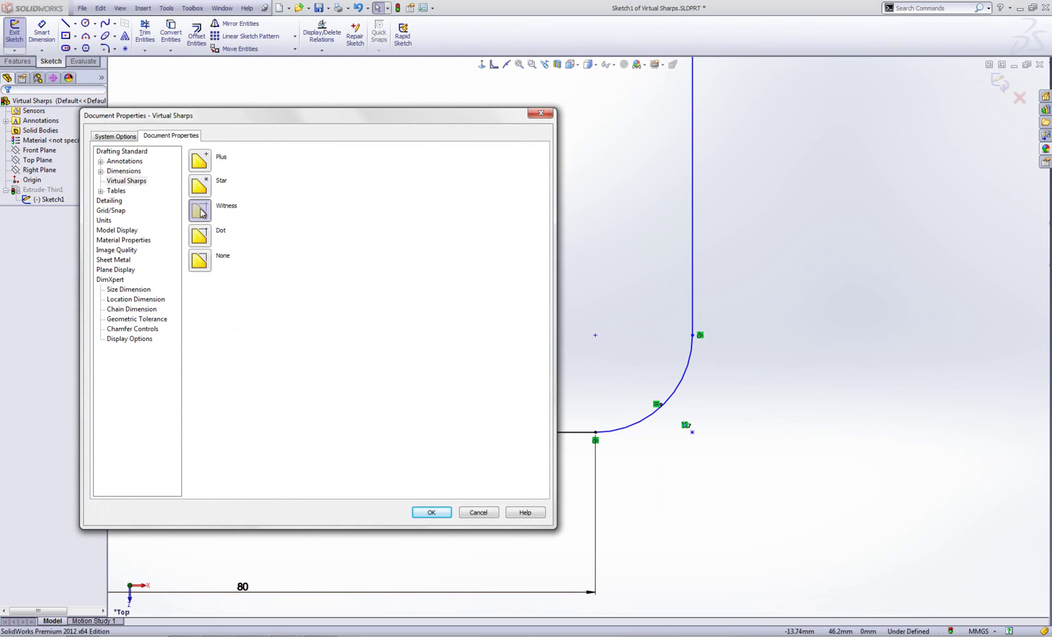
pyautogui.click(432, 512)
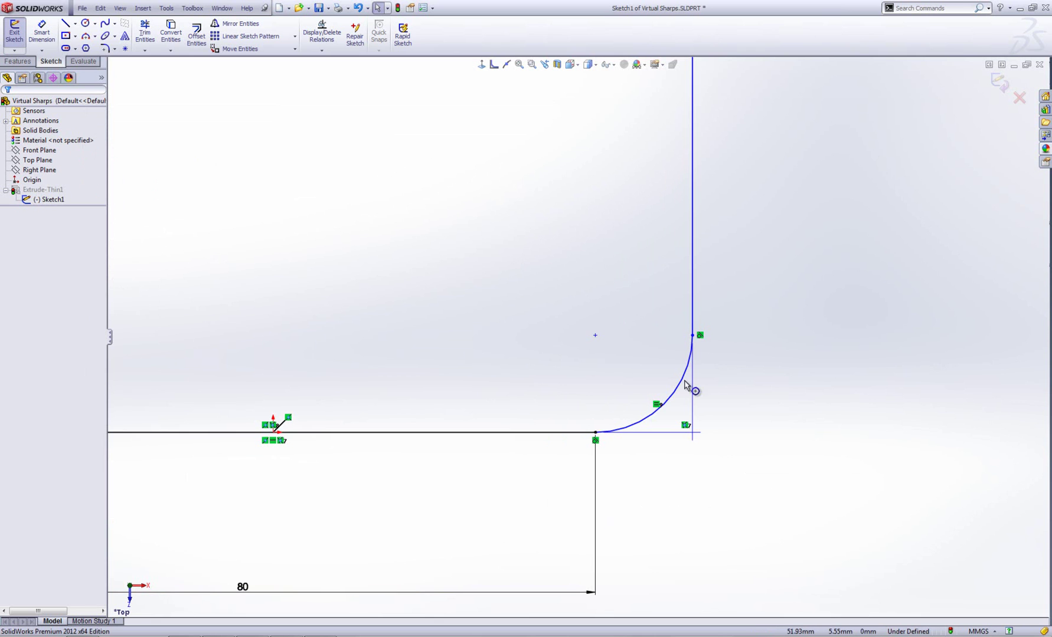
# Step: Add a 12 mm dimension from the bottom-right virtual sharp to the fillet end
pyautogui.click(43, 38)
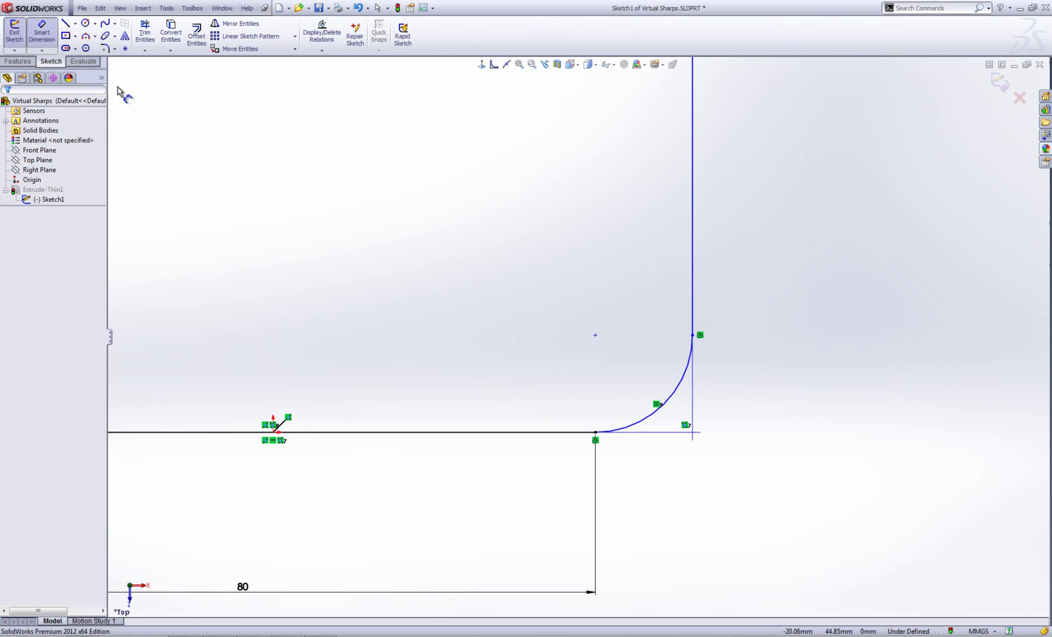
pyautogui.click(692, 427)
pyautogui.click(597, 436)
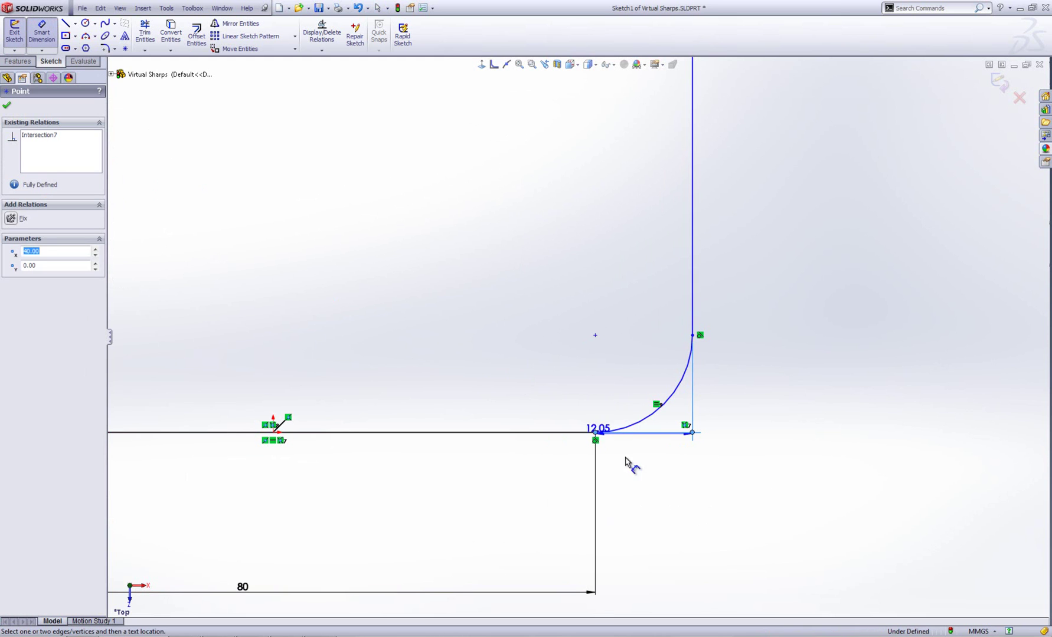
pyautogui.click(669, 514)
pyautogui.write('12')
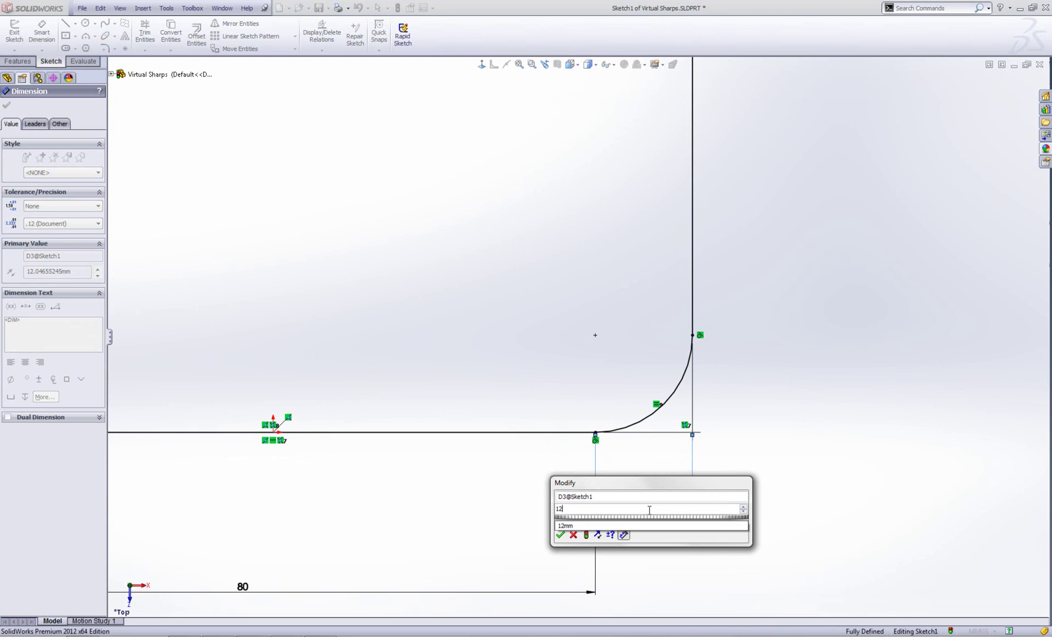
pyautogui.press('Return')
pyautogui.scroll(-3, 650, 315)
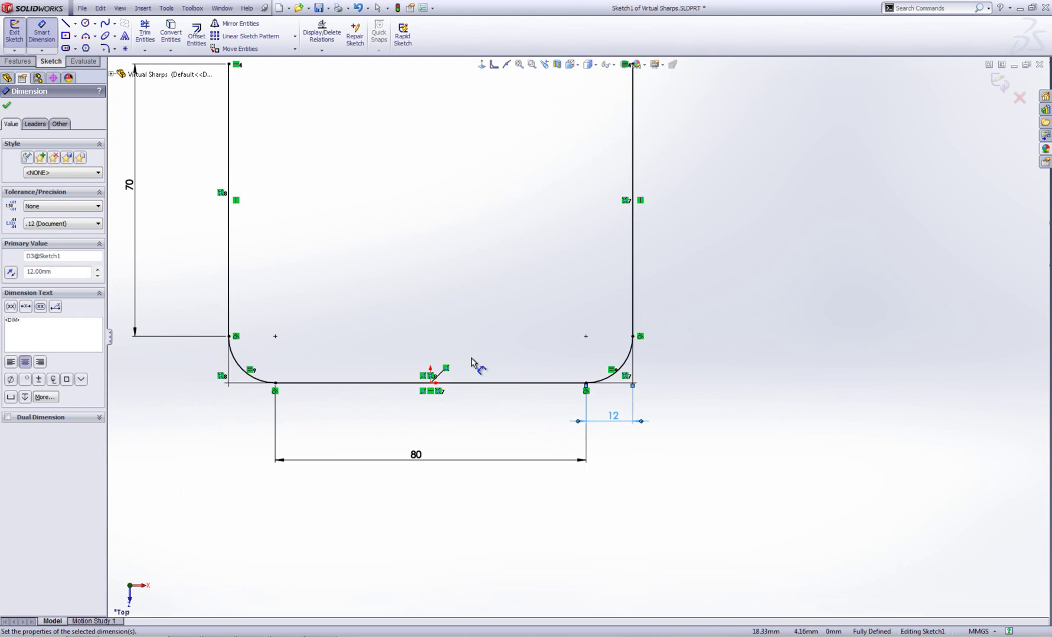
pyautogui.scroll(-2, 311, 328)
pyautogui.press('Escape')
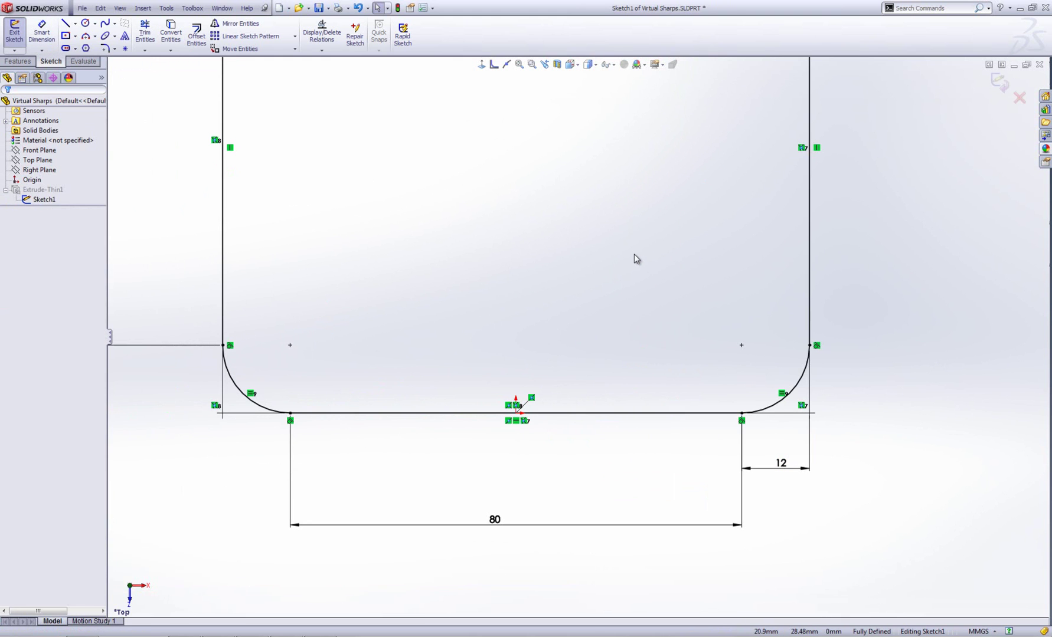
pyautogui.click(756, 402)
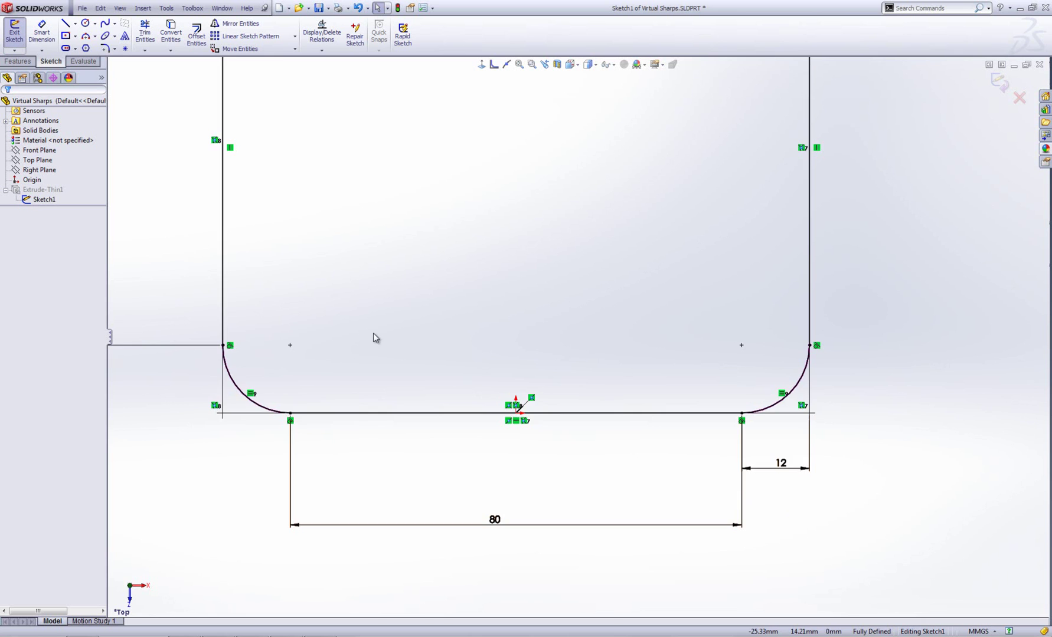
pyautogui.scroll(-2, 371, 333)
pyautogui.scroll(1, 535, 124)
pyautogui.scroll(-1, 534, 124)
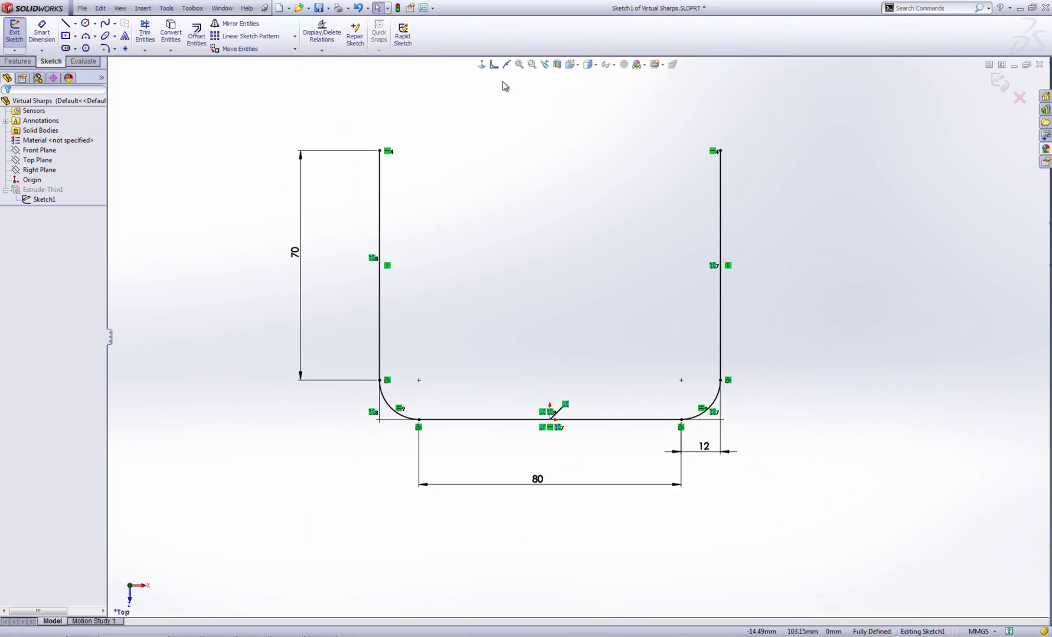
pyautogui.moveTo(534, 247); pyautogui.dragTo(618, 356, button='middle')
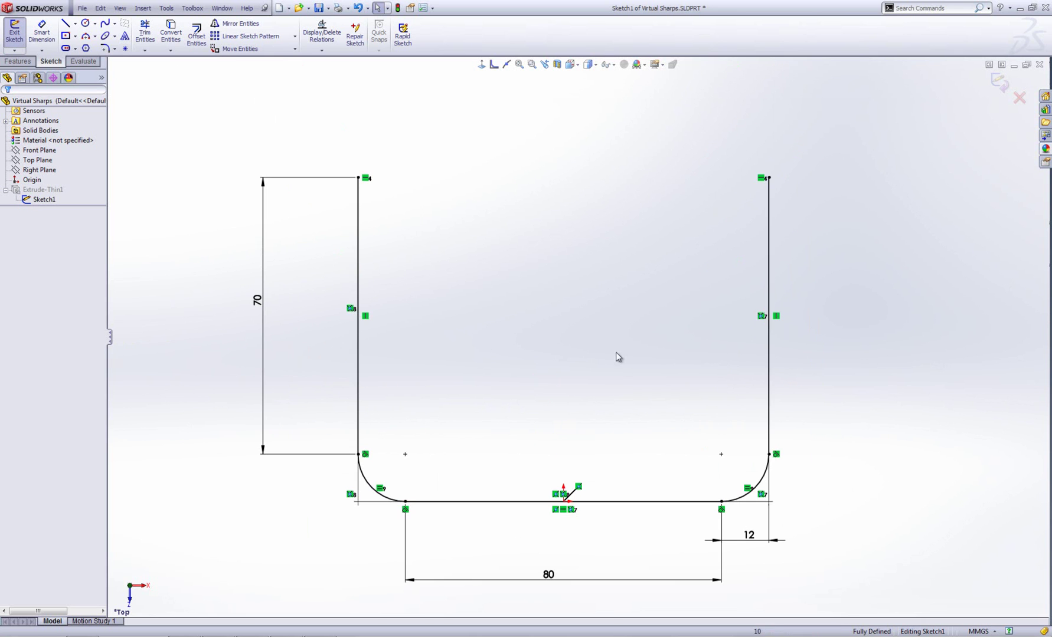
# Step: Exit the sketch and orbit the rebuilt U-channel in 3D
pyautogui.click(998, 80)
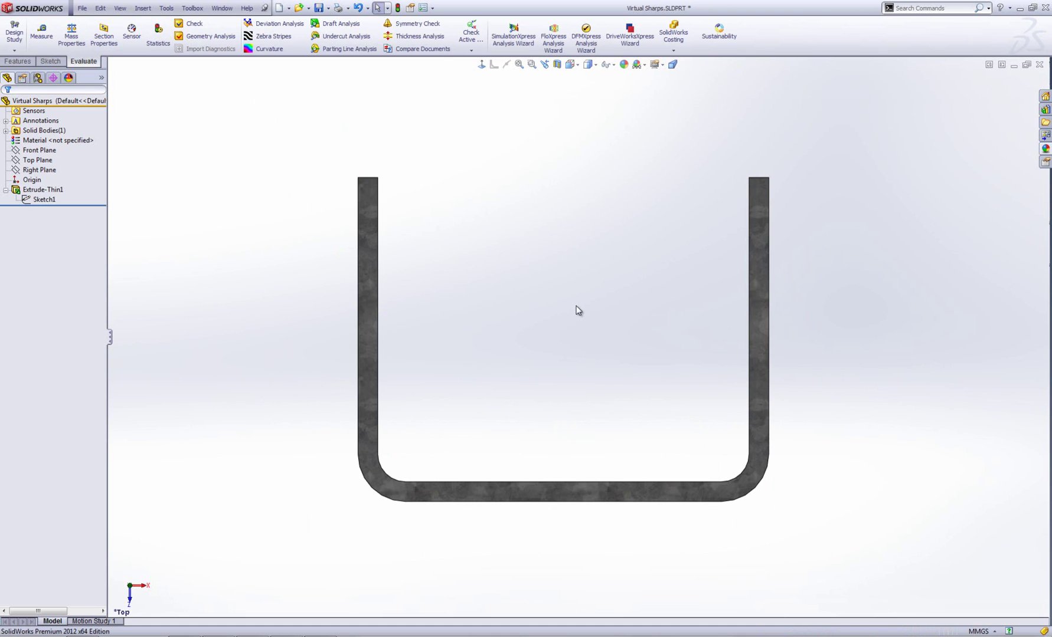
pyautogui.moveTo(582, 302); pyautogui.dragTo(560, 370, button='middle')
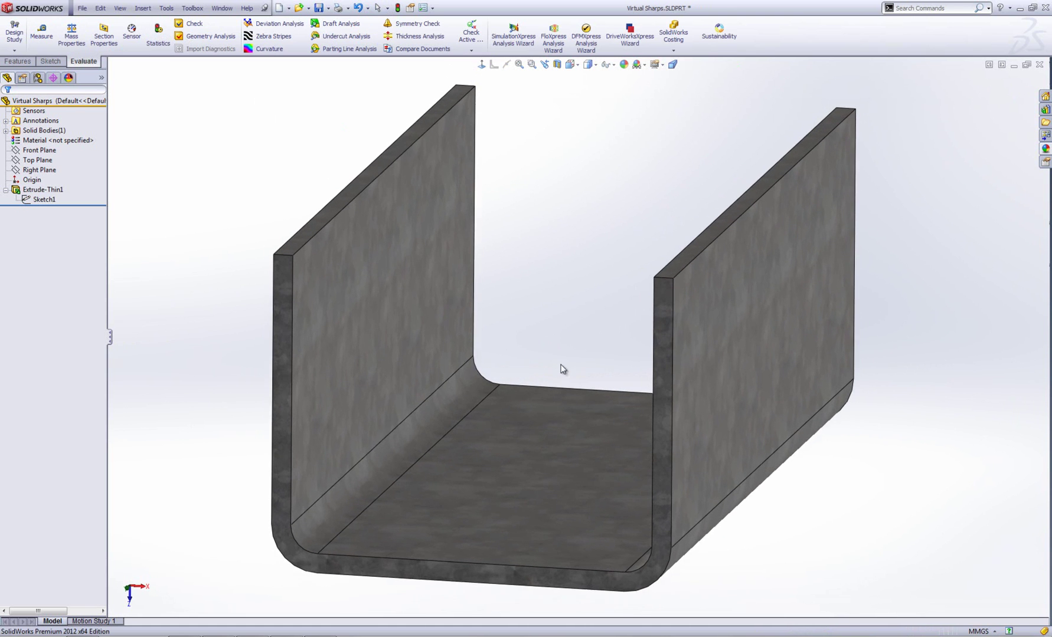
pyautogui.click(82, 8)
# Step: Make an A3 drawing from the part and place the (A) Top view on the sheet
pyautogui.click(126, 64)
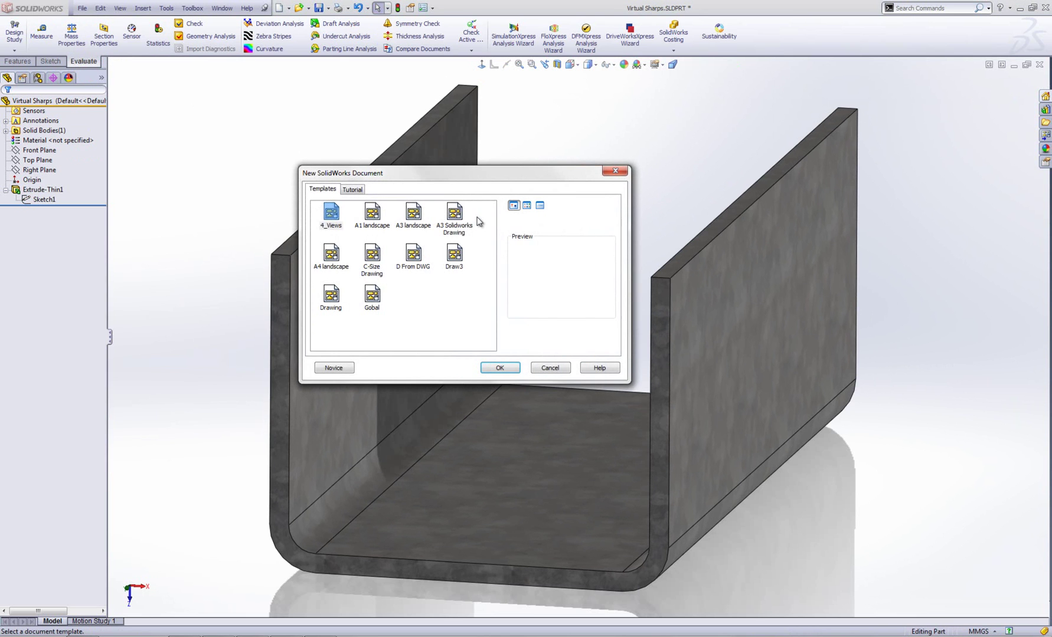
pyautogui.click(455, 219)
pyautogui.click(500, 368)
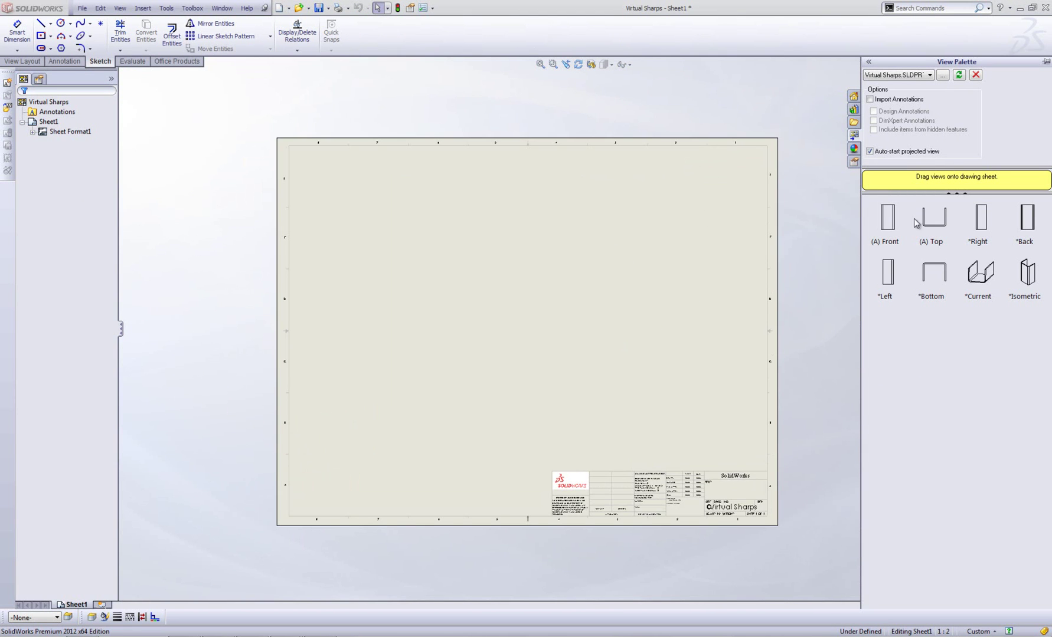
pyautogui.moveTo(935, 220); pyautogui.dragTo(437, 268)
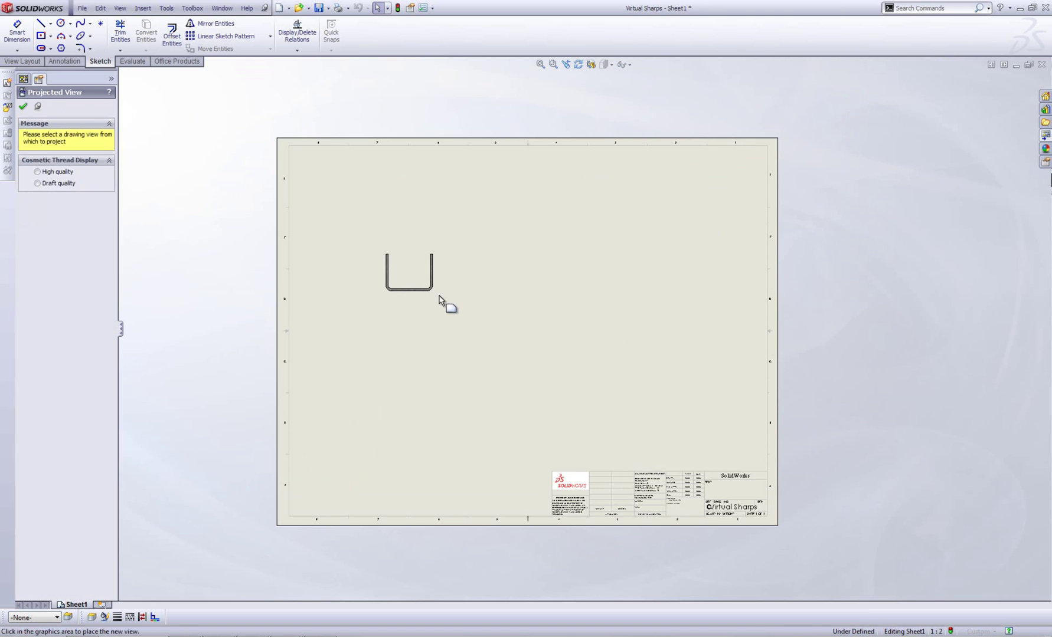
pyautogui.press('Escape')
pyautogui.scroll(-5, 428, 304)
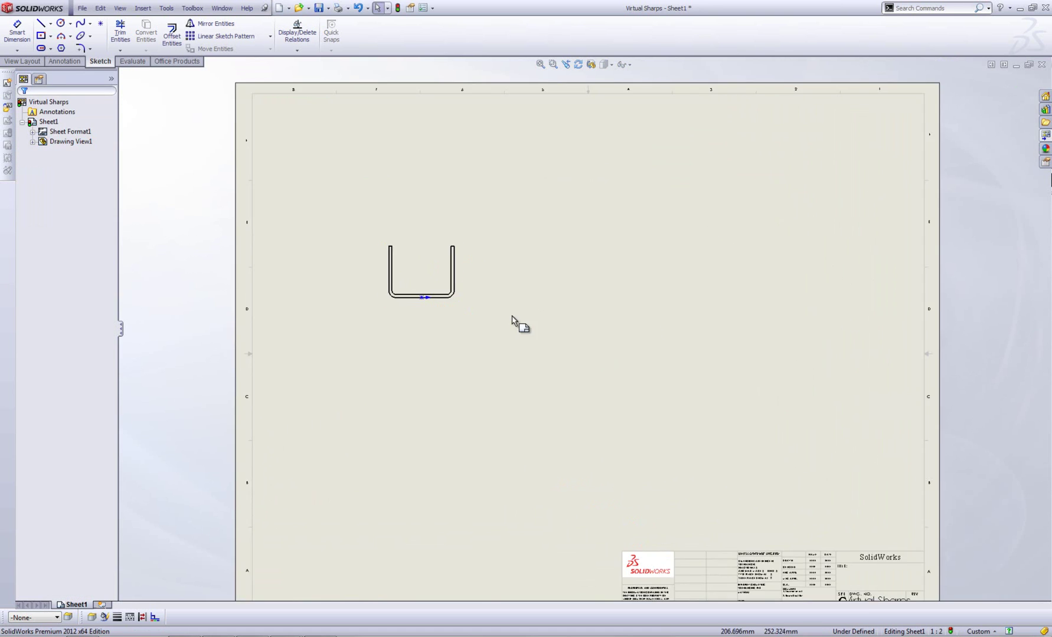
pyautogui.scroll(-1, 362, 283)
pyautogui.scroll(-1, 353, 283)
pyautogui.scroll(-1, 395, 263)
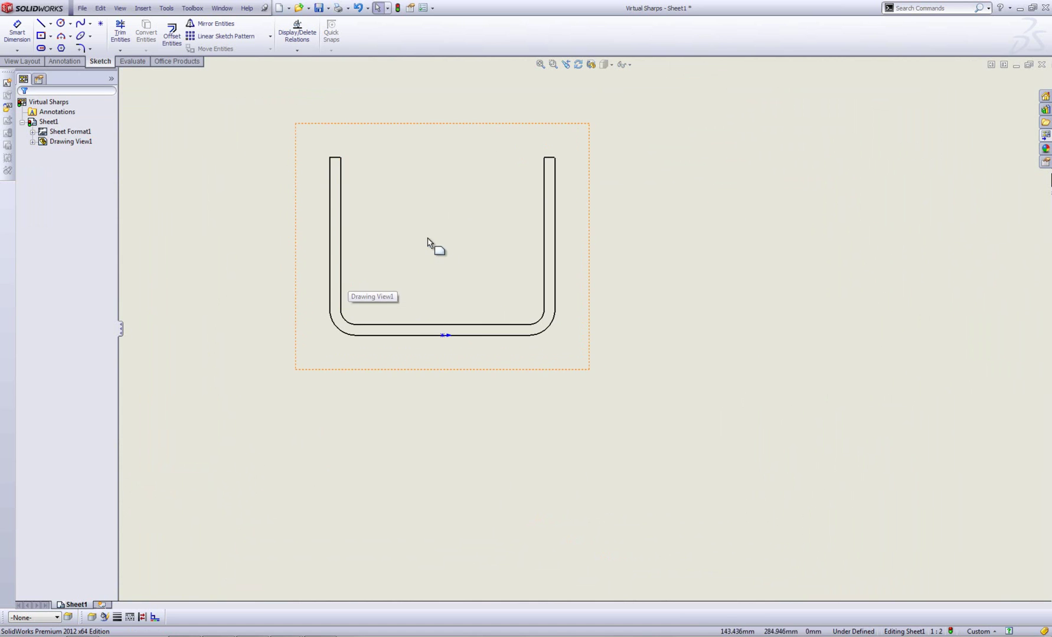
pyautogui.scroll(-1, 452, 259)
pyautogui.moveTo(457, 262); pyautogui.dragTo(465, 268)
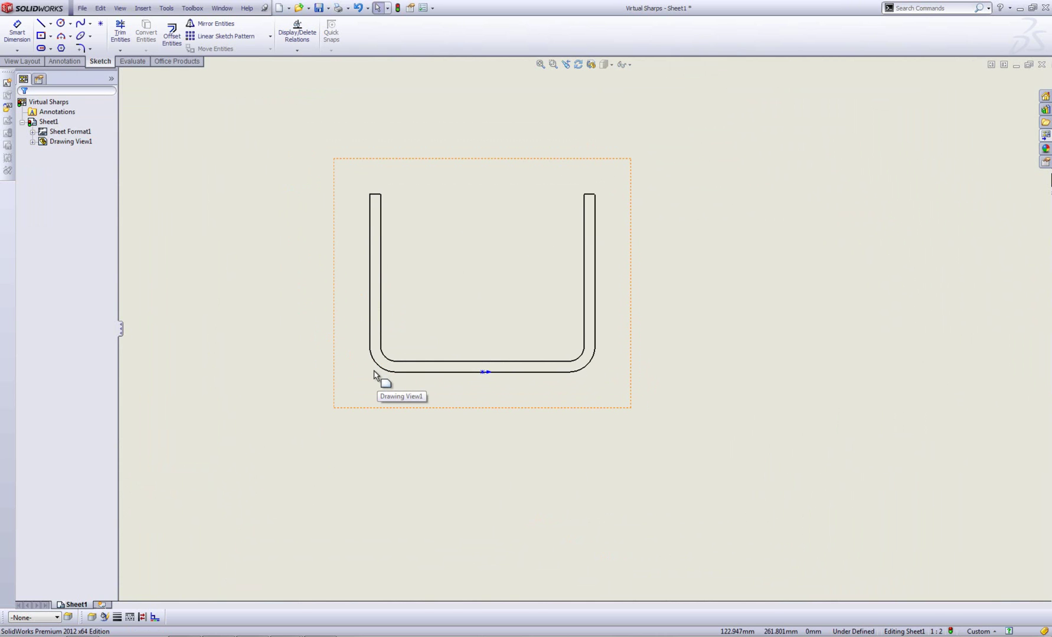
# Step: Add a virtual sharp joining the bottom and right outer edges in Drawing View1
pyautogui.click(17, 30)
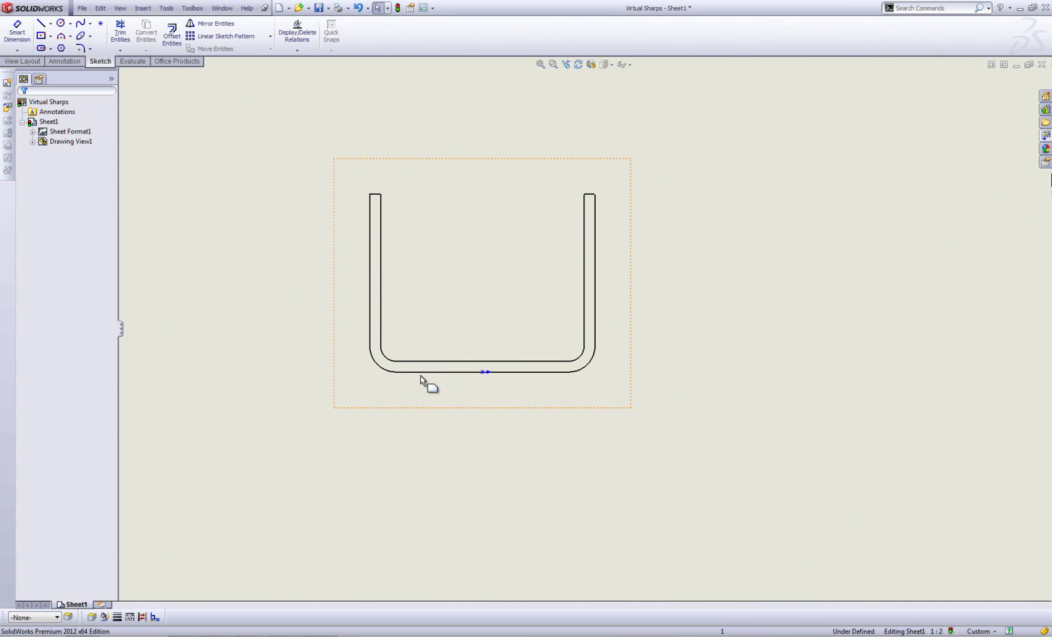
pyautogui.scroll(1, 616, 400)
pyautogui.scroll(1, 582, 387)
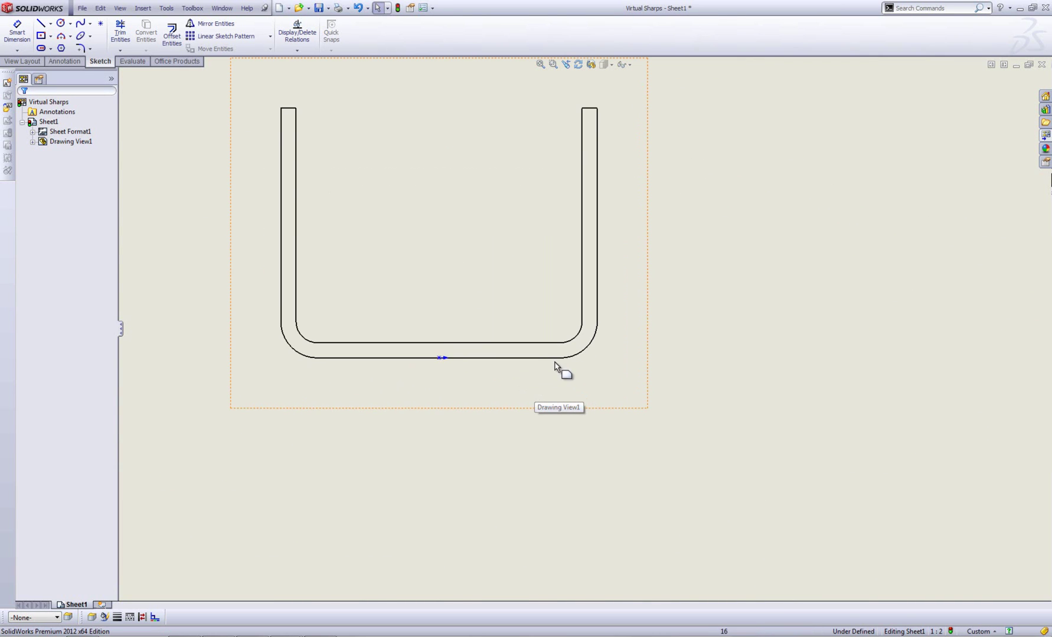
pyautogui.click(552, 364)
pyautogui.click(599, 279)
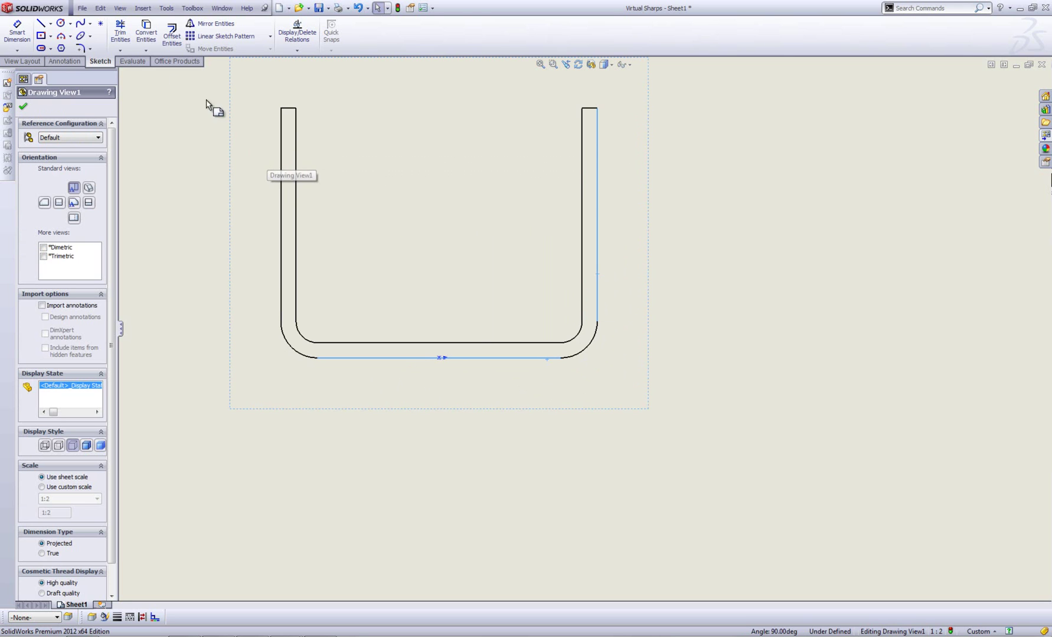
pyautogui.click(119, 31)
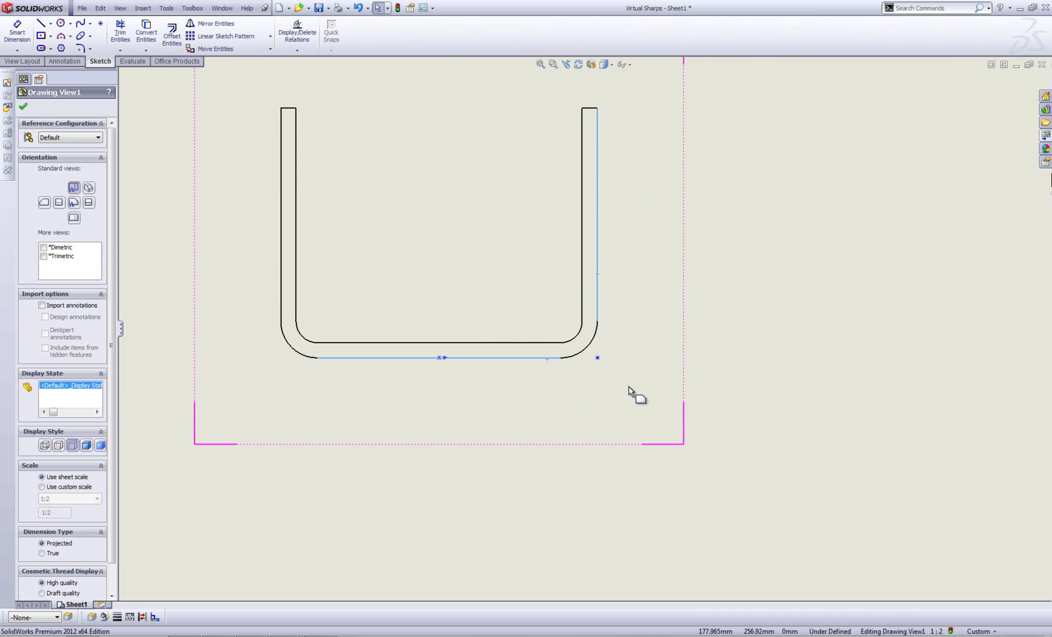
pyautogui.click(612, 368)
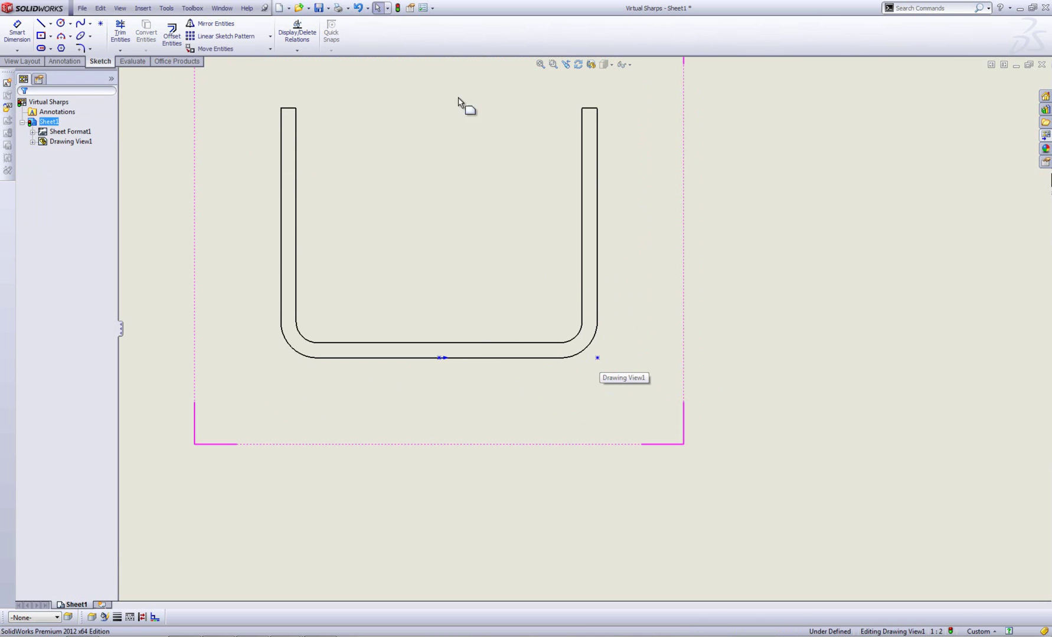
# Step: Set the drawing's virtual sharp display to Witness in Document Properties
pyautogui.click(431, 10)
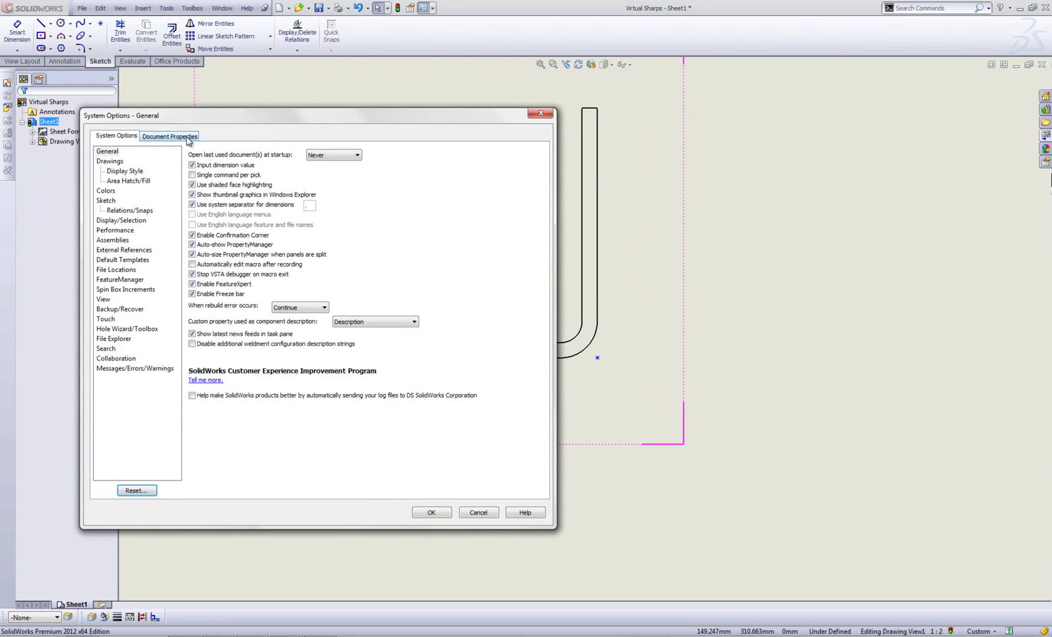
pyautogui.click(188, 138)
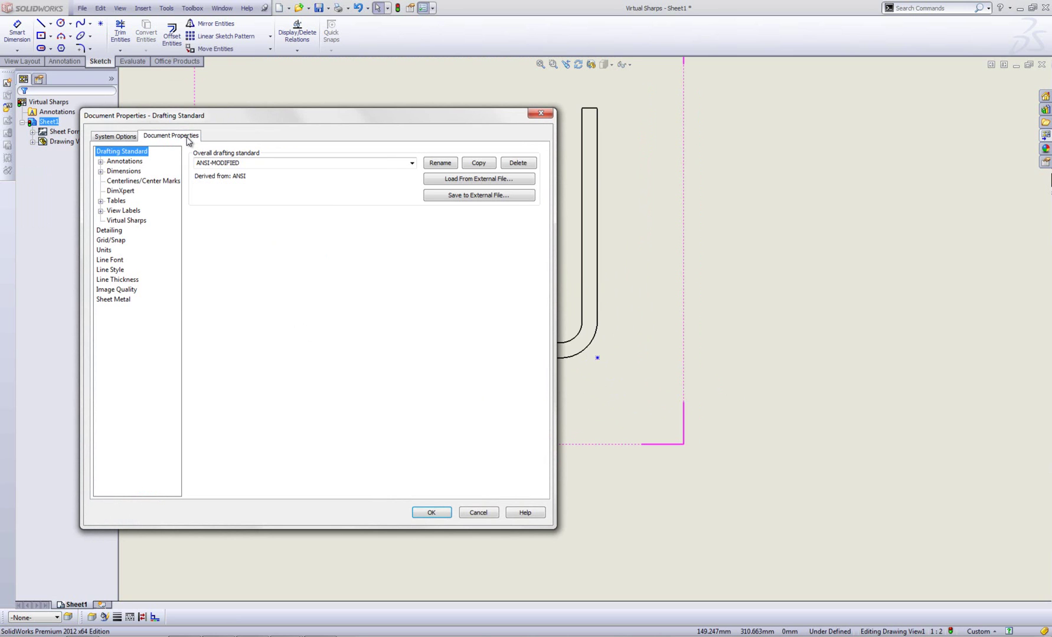
pyautogui.click(127, 221)
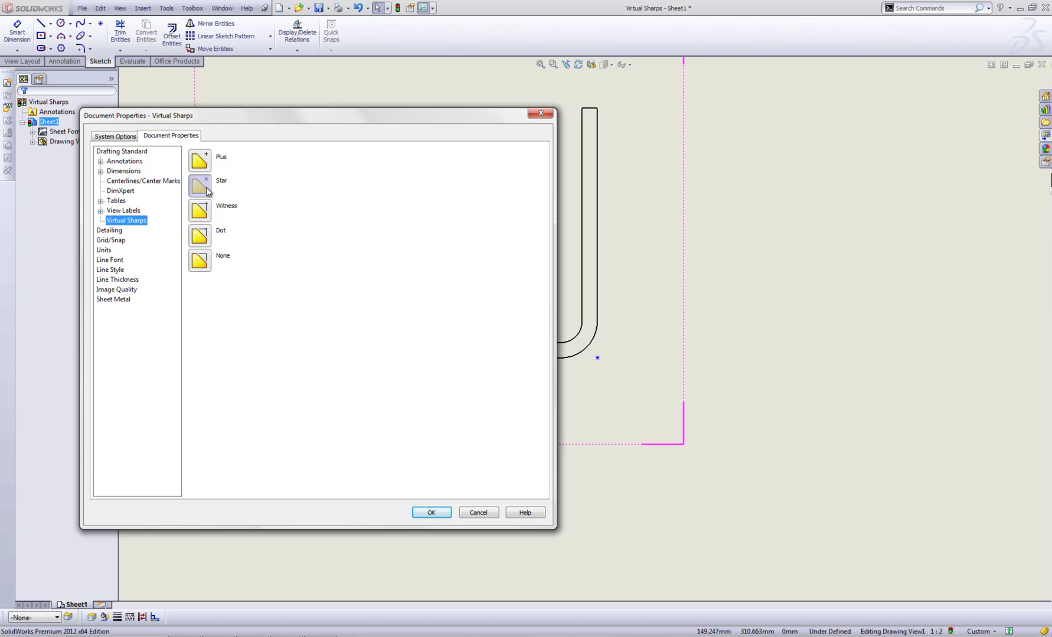
pyautogui.click(200, 211)
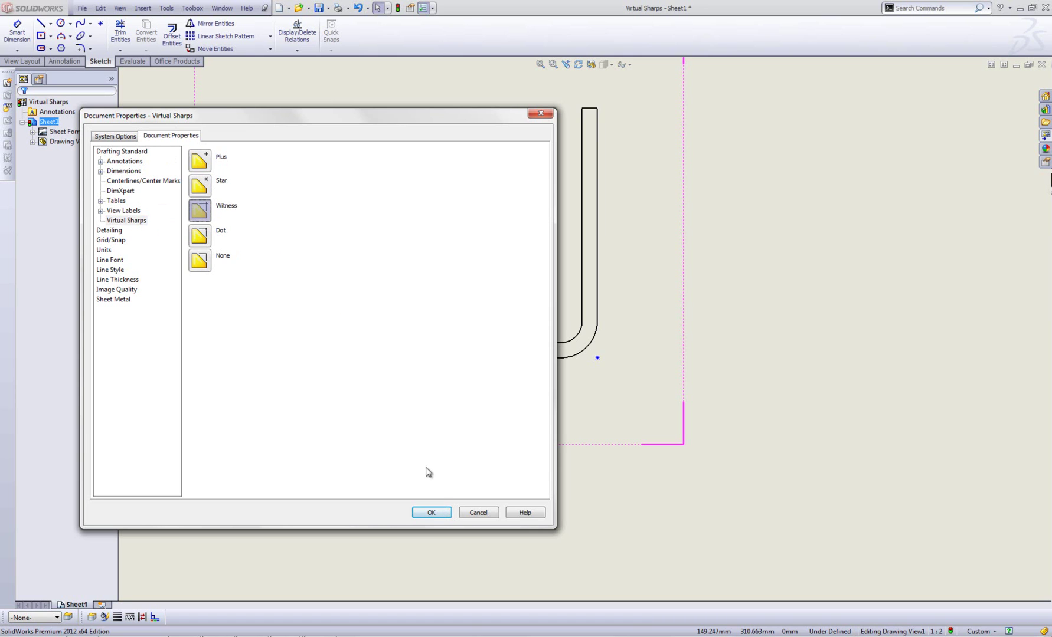
pyautogui.click(431, 512)
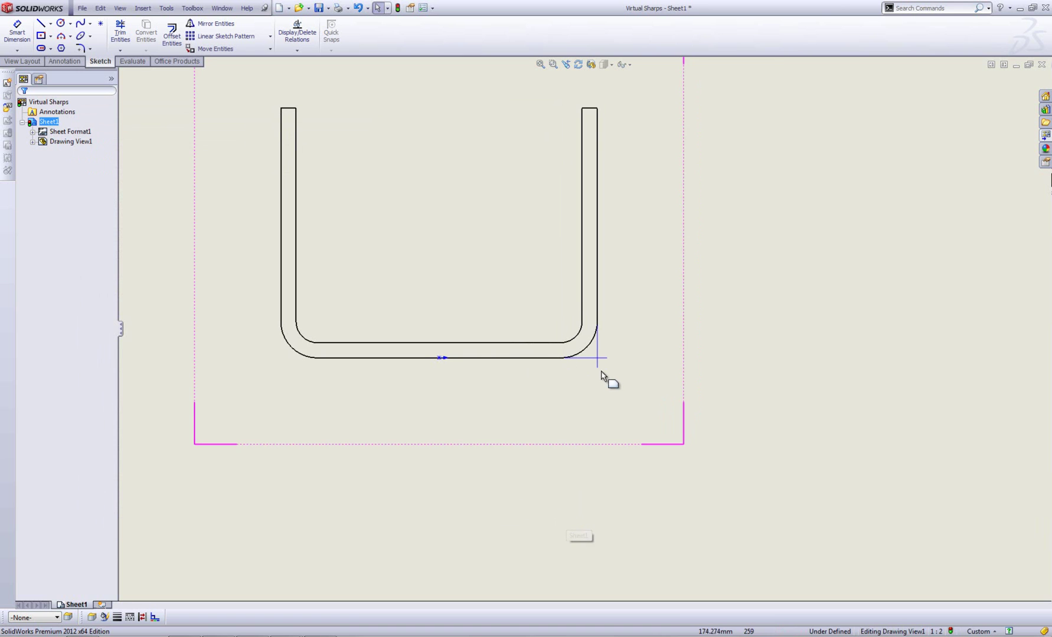
pyautogui.scroll(-2, 592, 353)
pyautogui.scroll(-3, 584, 344)
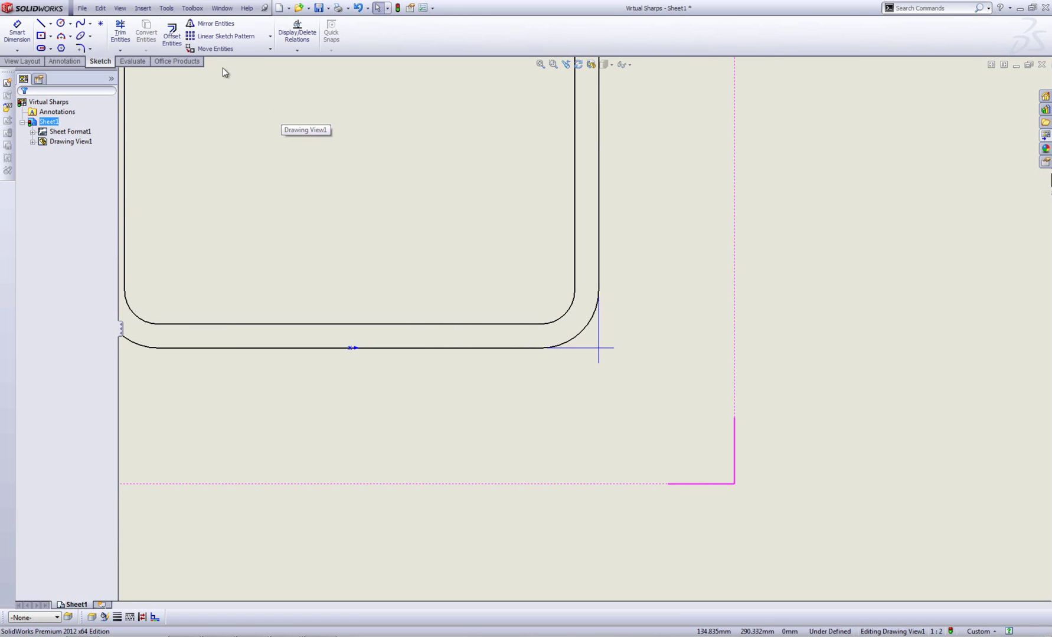
# Step: Dimension the virtual sharp to the inner right wall as 5 mm, placed below the part
pyautogui.click(16, 31)
pyautogui.scroll(3, 551, 304)
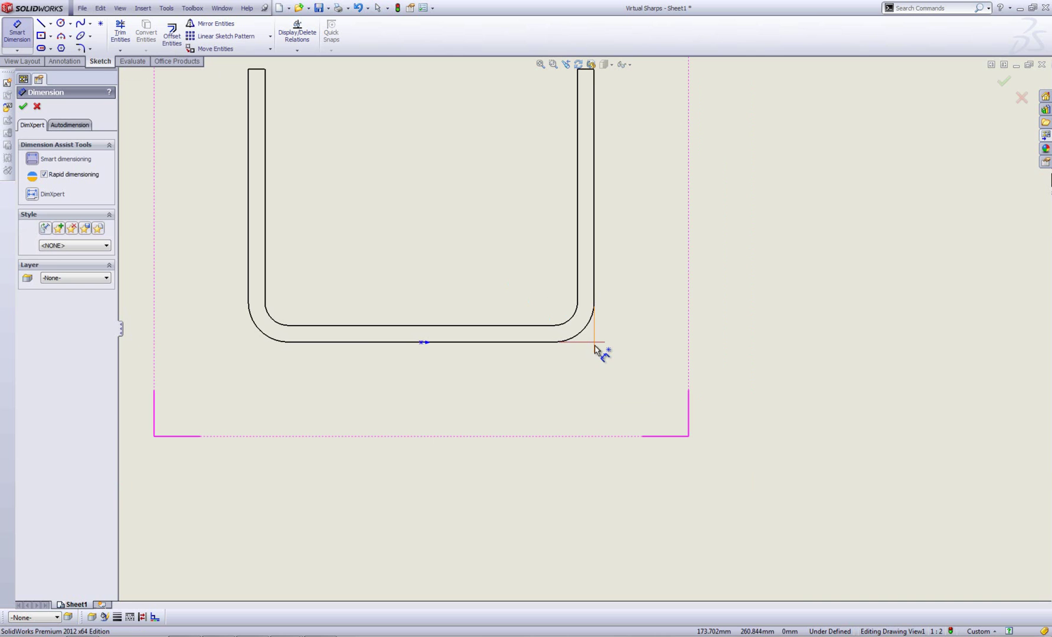
pyautogui.click(594, 343)
pyautogui.click(577, 304)
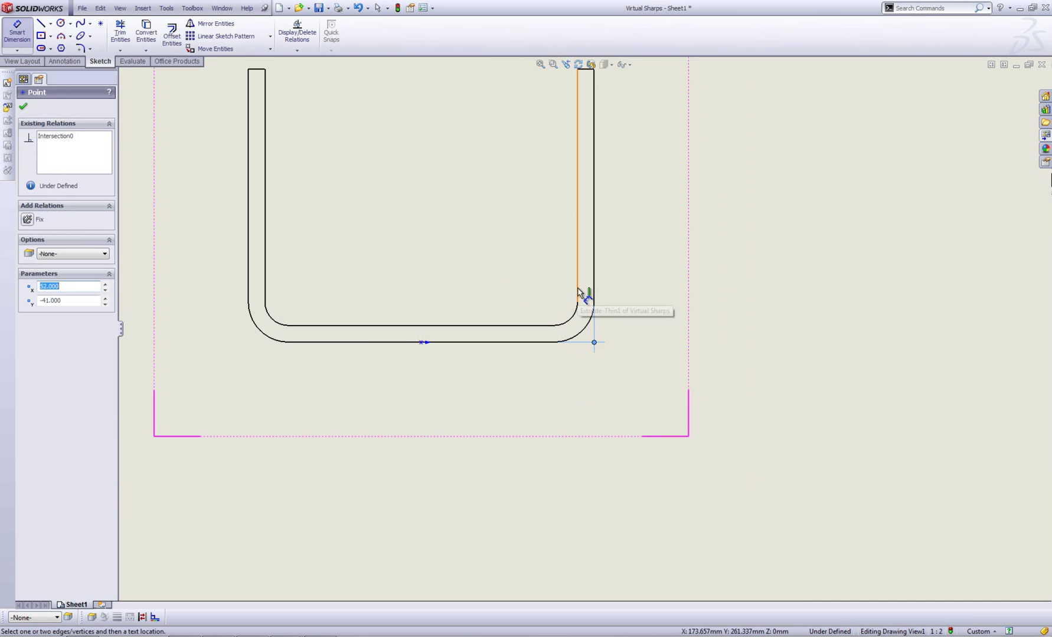
pyautogui.click(657, 394)
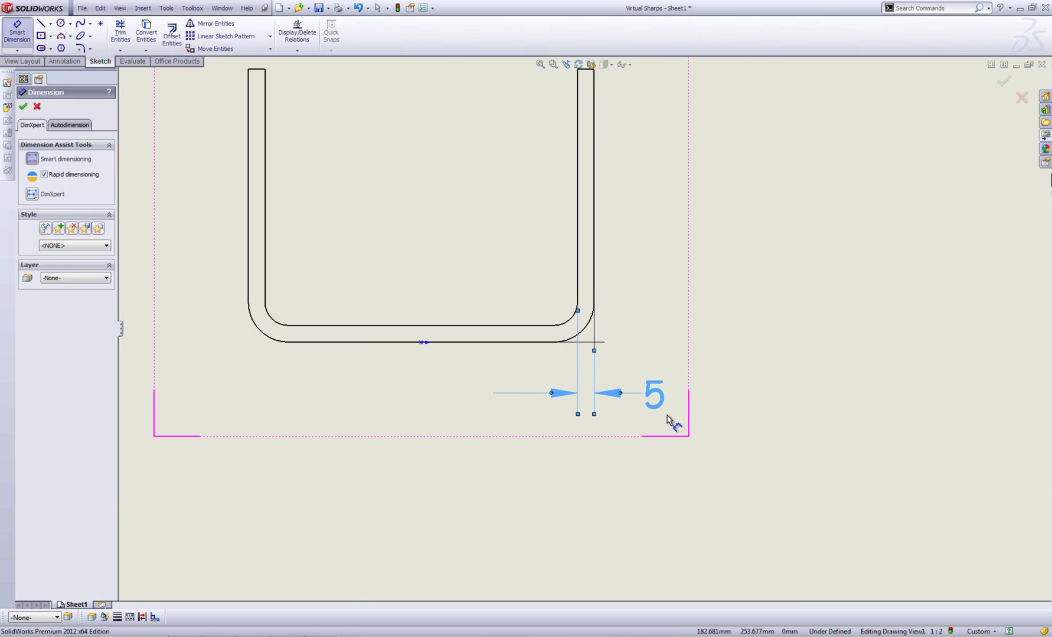
pyautogui.press('Escape')
pyautogui.scroll(-1, 749, 432)
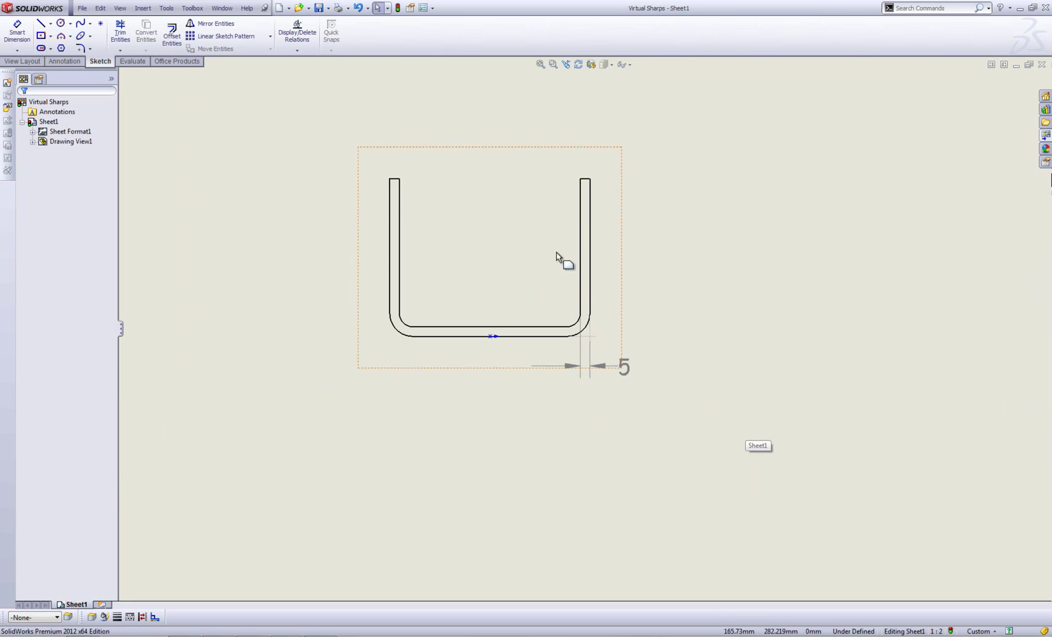
pyautogui.scroll(-1, 748, 431)
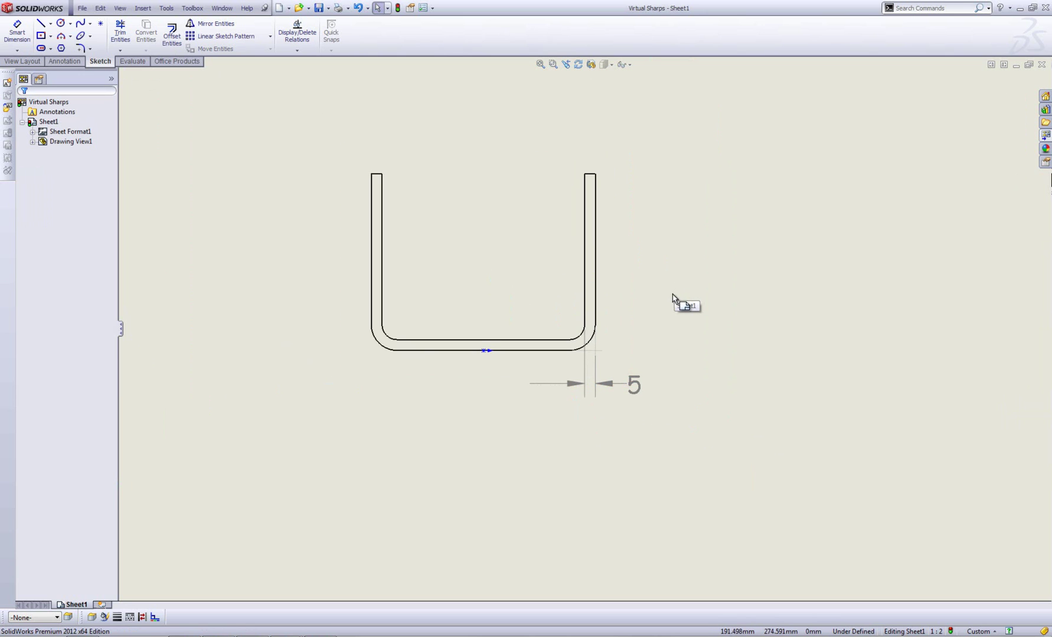